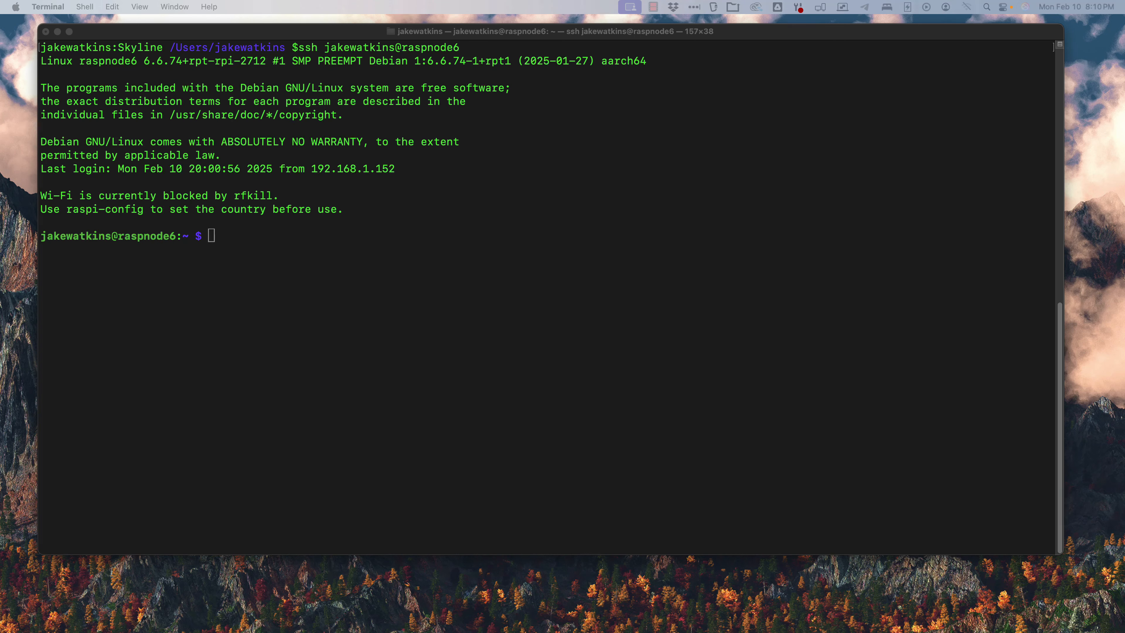
Step: Bring up the New Relic Linux agent install docs and scroll to the configuration-file instruction
left_click_drag(607, 632, 620, 61)
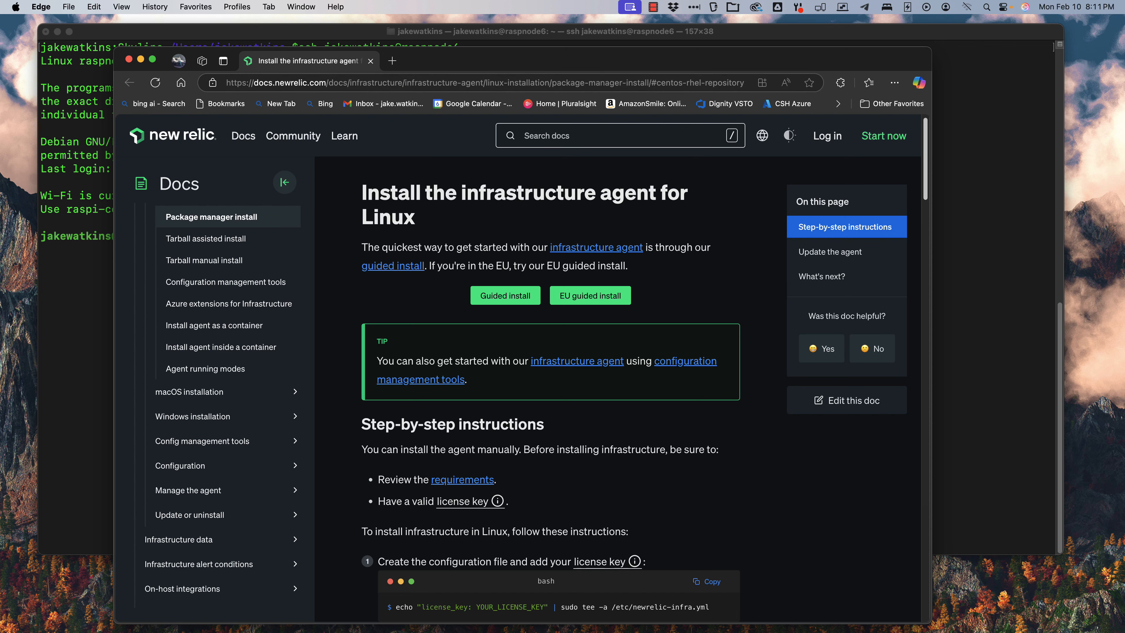
scroll(549, 368, "down", 7)
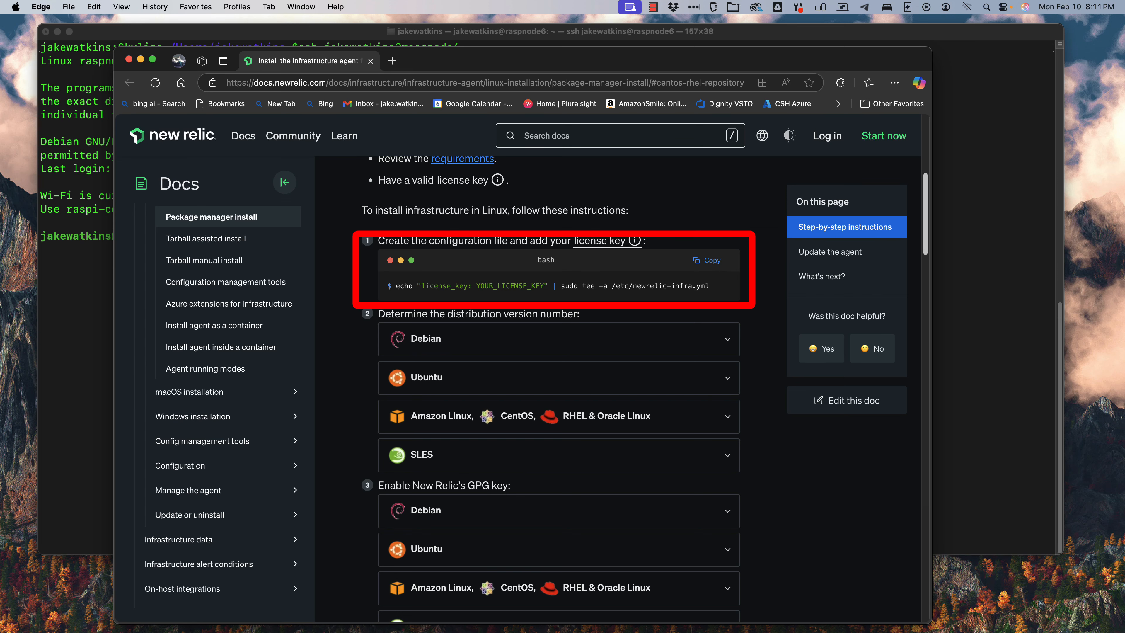
Step: Open newrelic.com in a new browser tab
key("super+t")
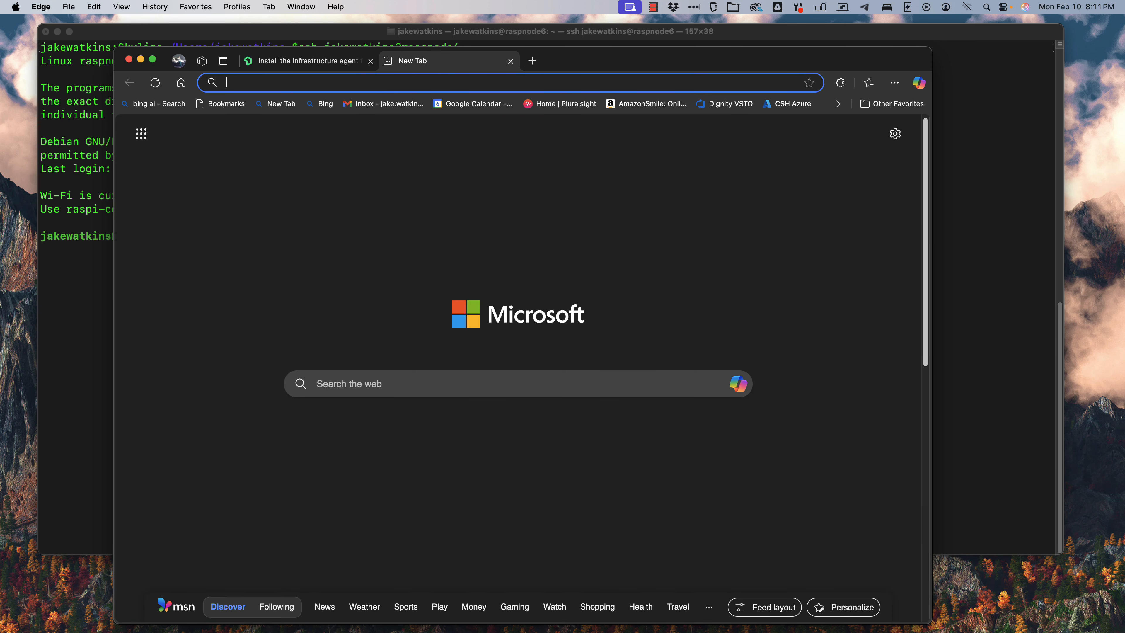
type("newreli")
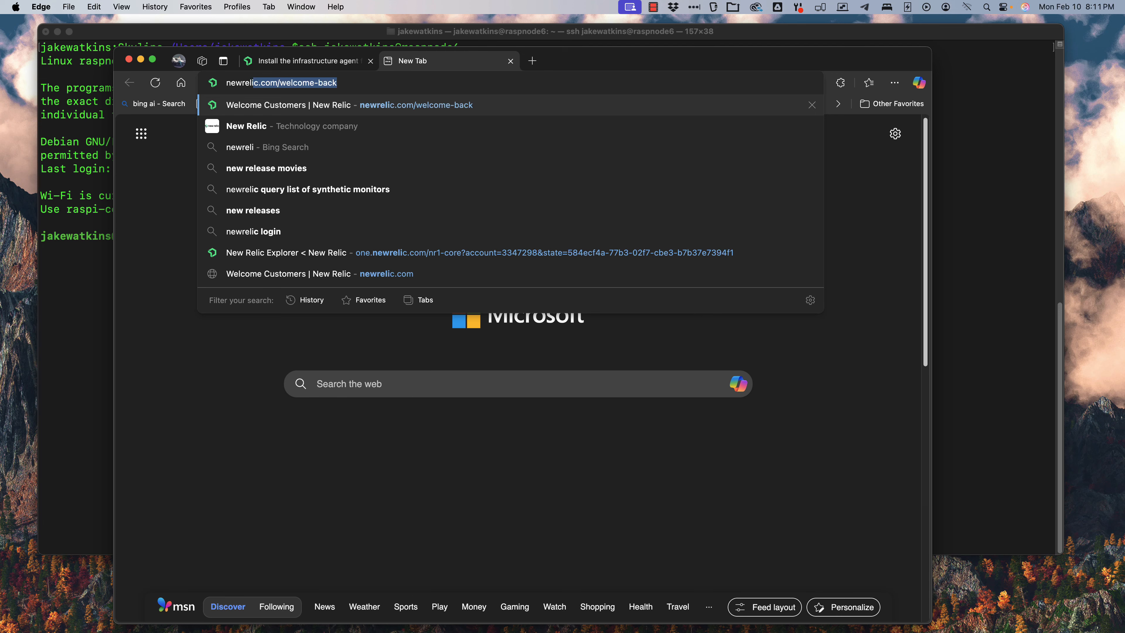
type("c.com")
key("Return")
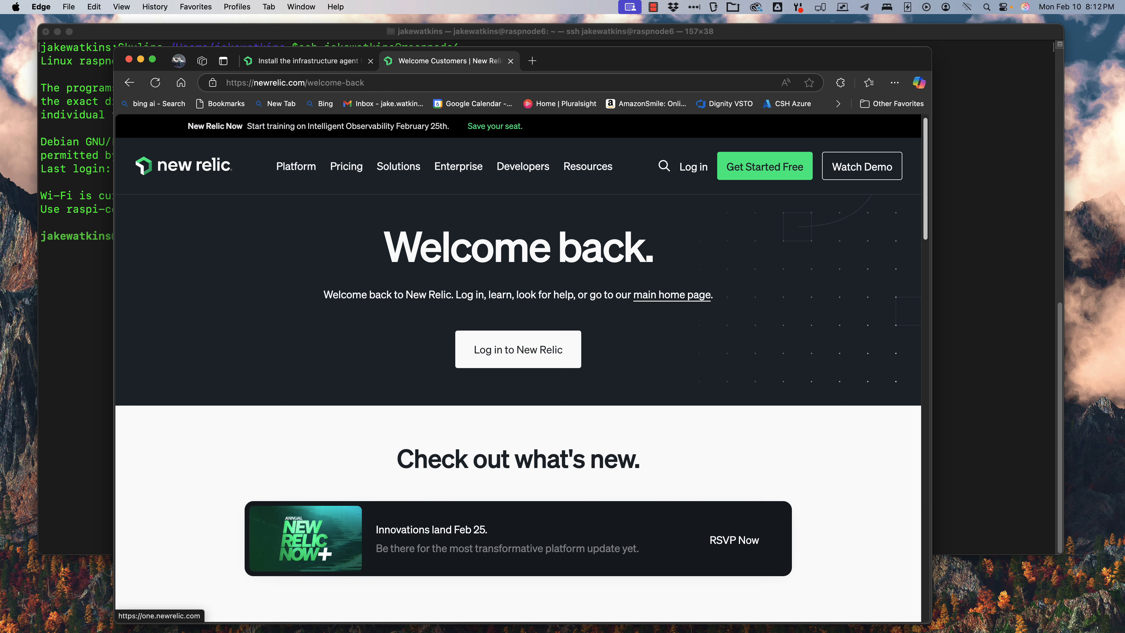
Step: Log in to New Relic, dismiss the upgrade offer and open the full Hosts list
left_click(693, 167)
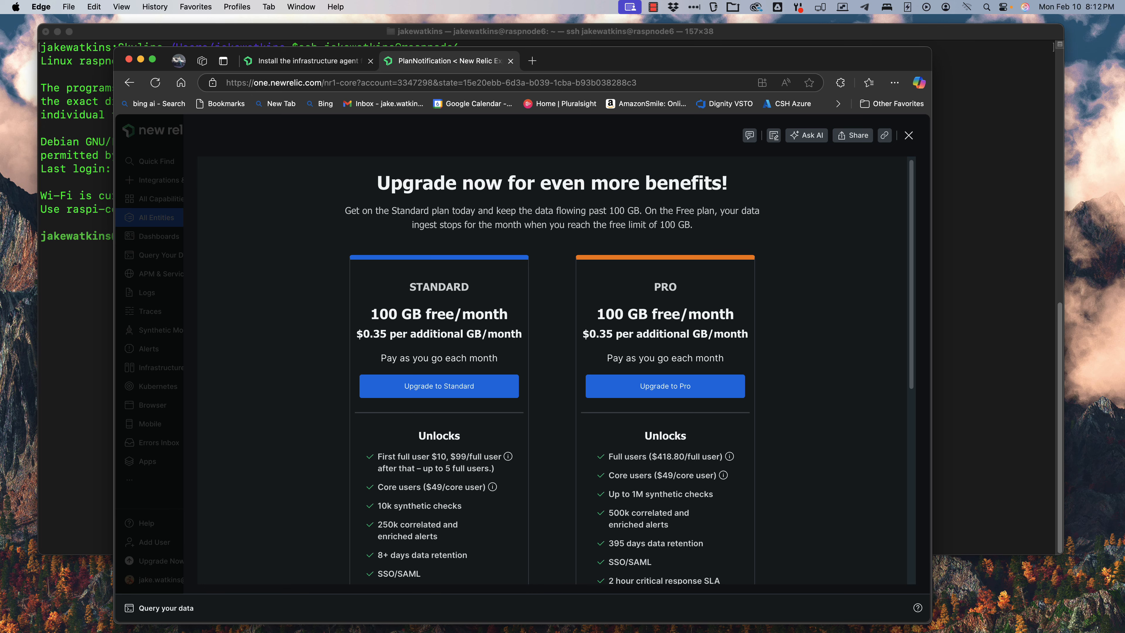
left_click(909, 135)
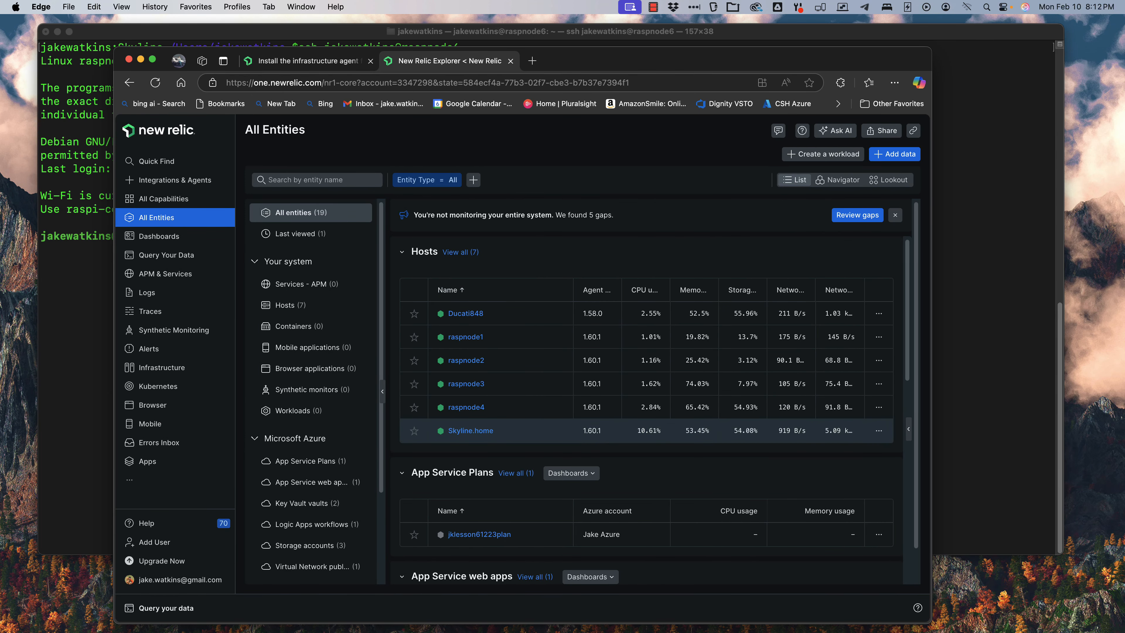
left_click(461, 252)
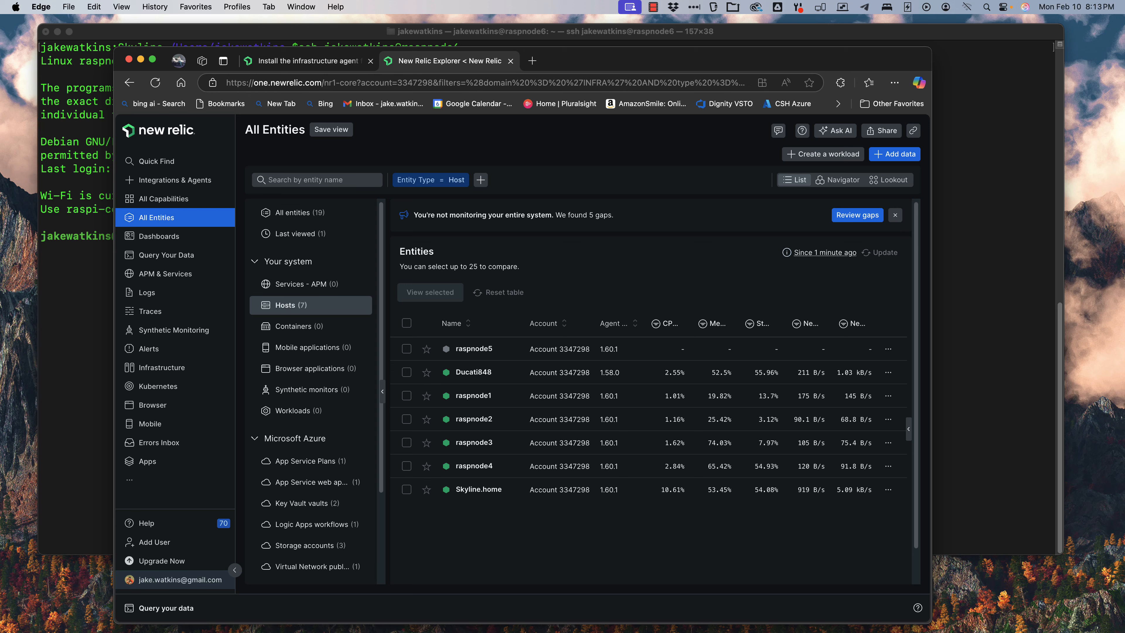
Step: Create an Ingest - License API key named rasp-pi-2 from the account's API Keys page
left_click(179, 580)
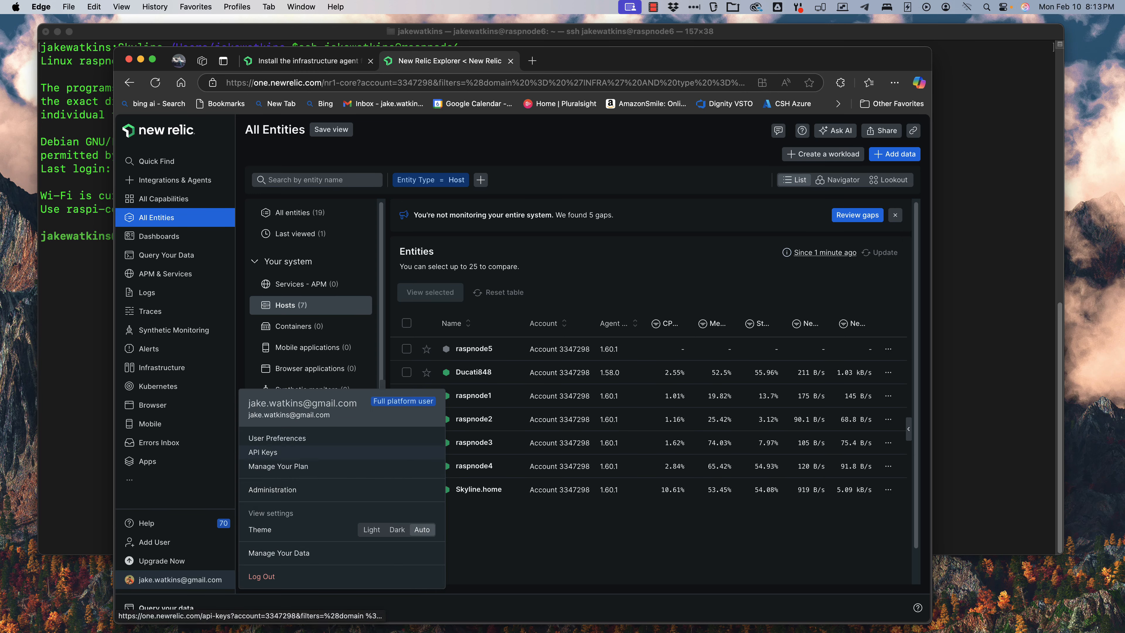
left_click(263, 452)
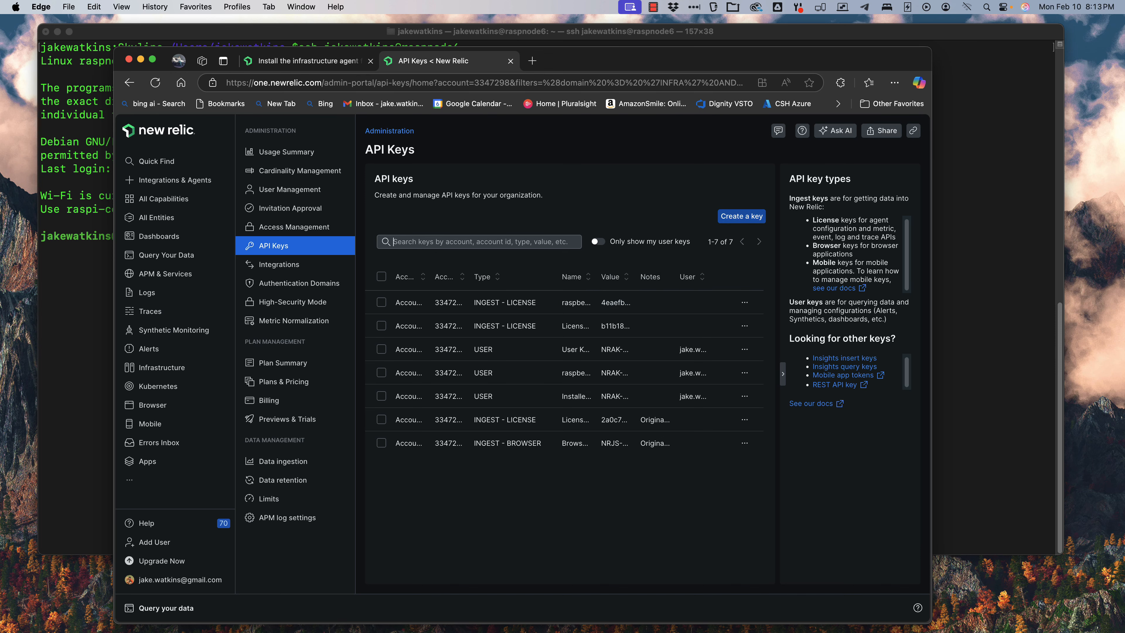
left_click(741, 215)
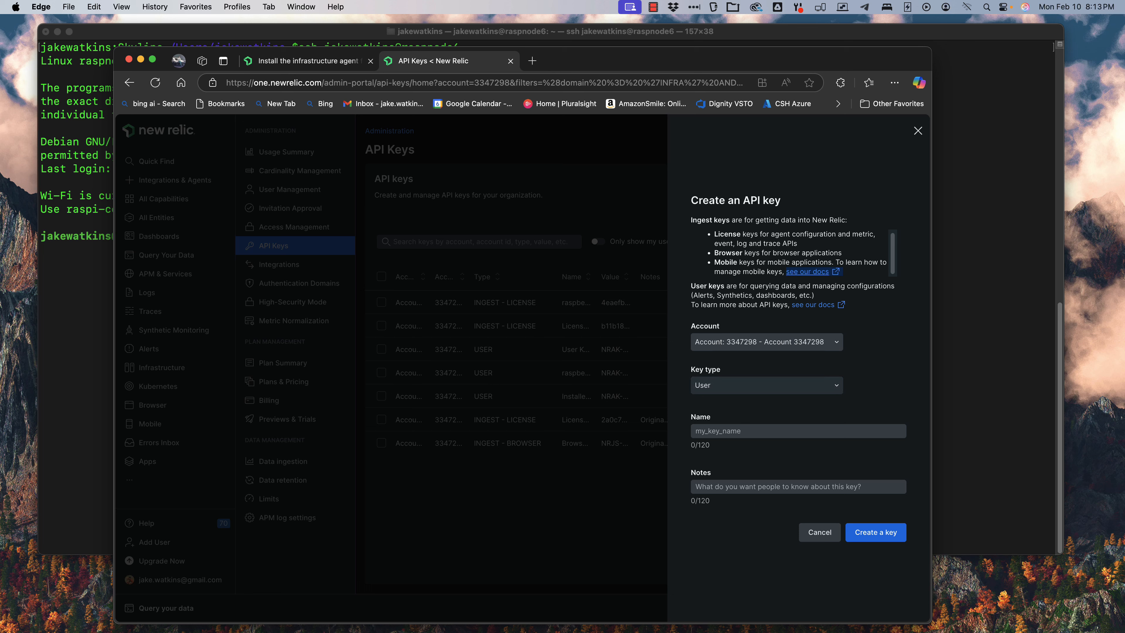
left_click(766, 385)
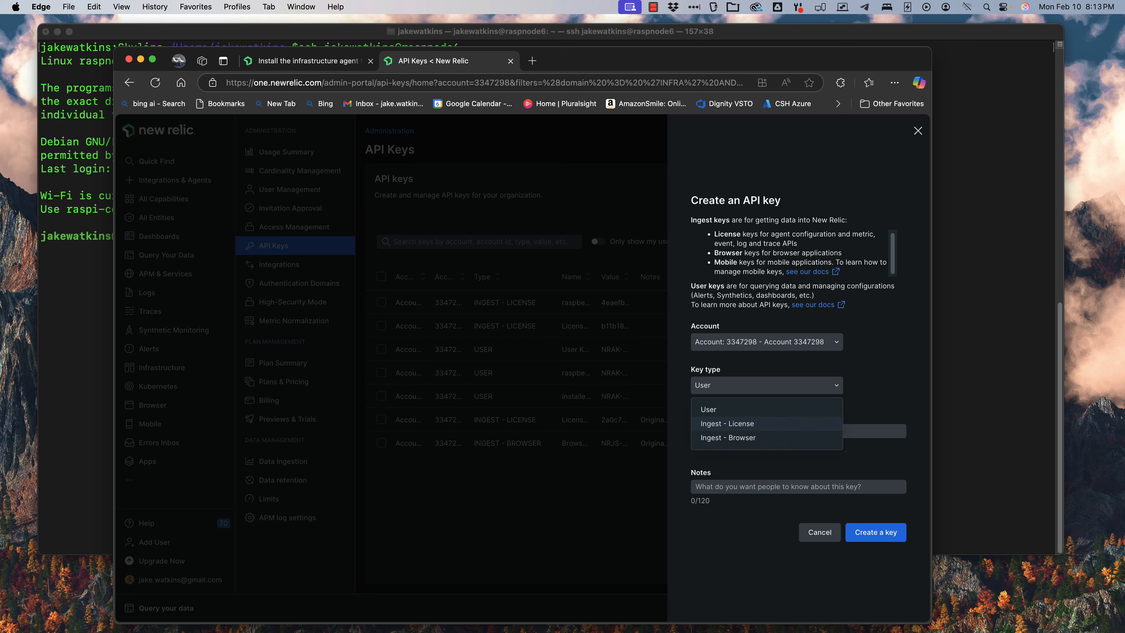
left_click(726, 423)
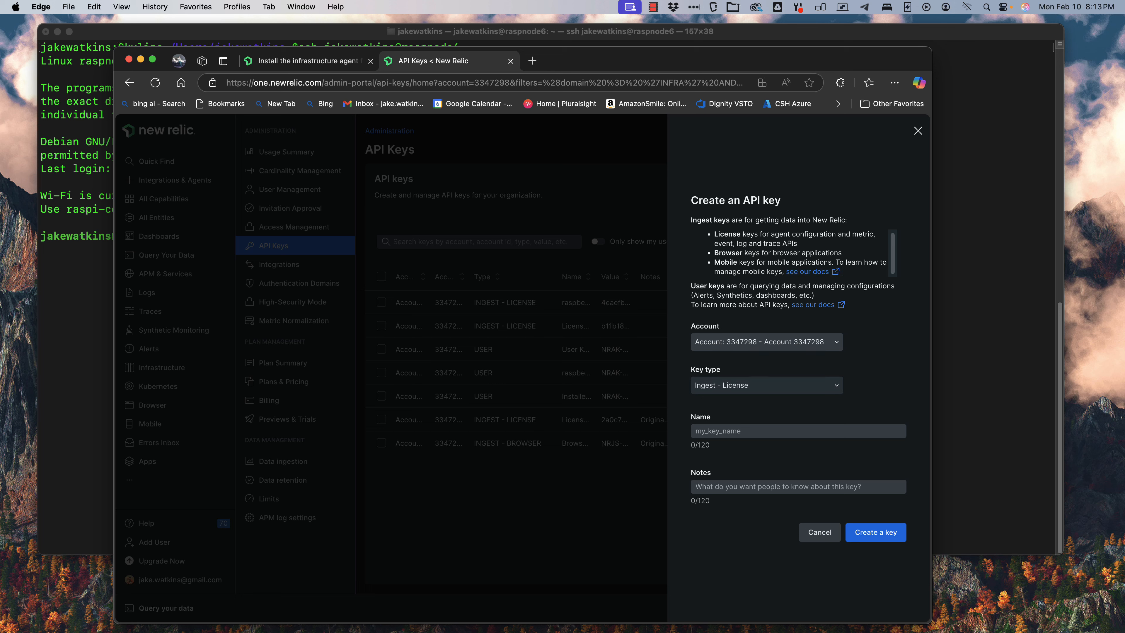
left_click(766, 385)
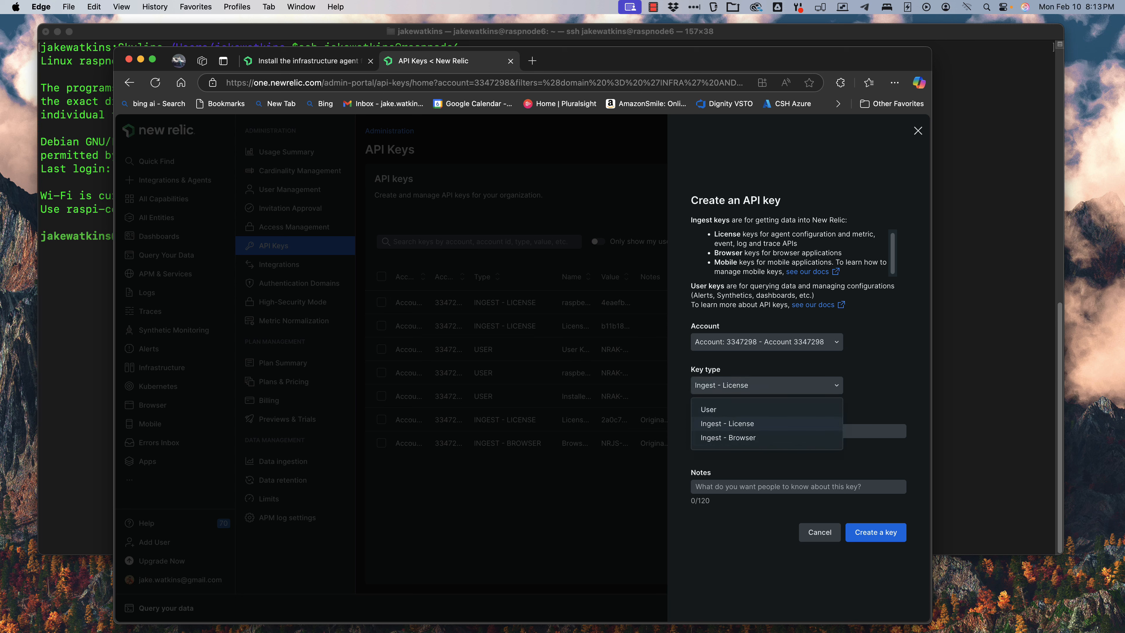
left_click(727, 423)
left_click(727, 431)
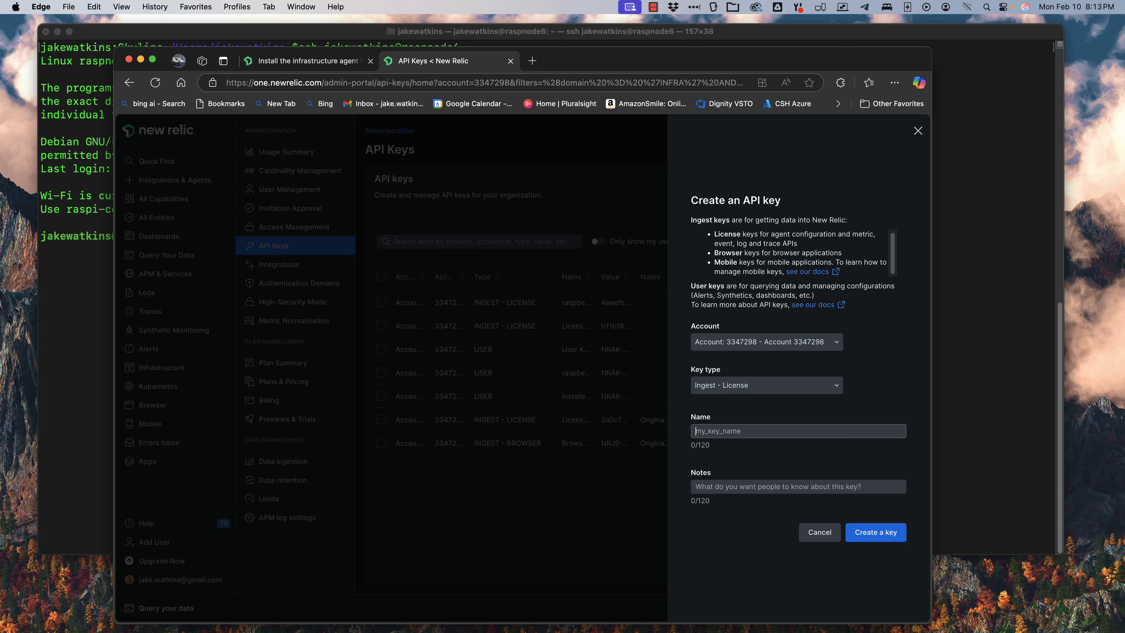
type("rasp-pi-2")
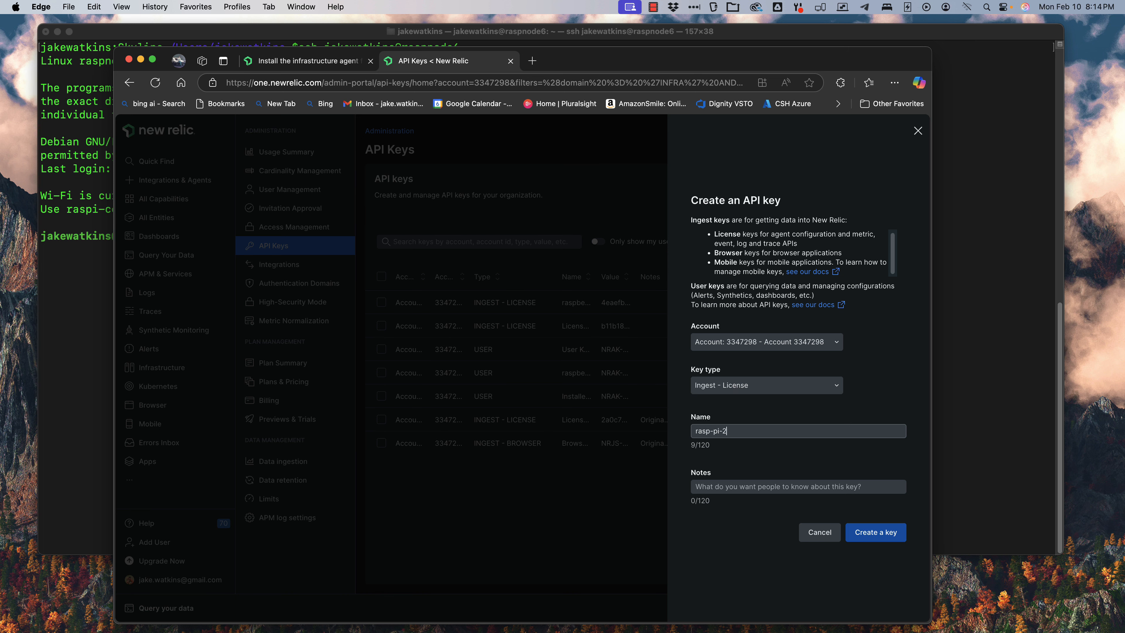
left_click(875, 532)
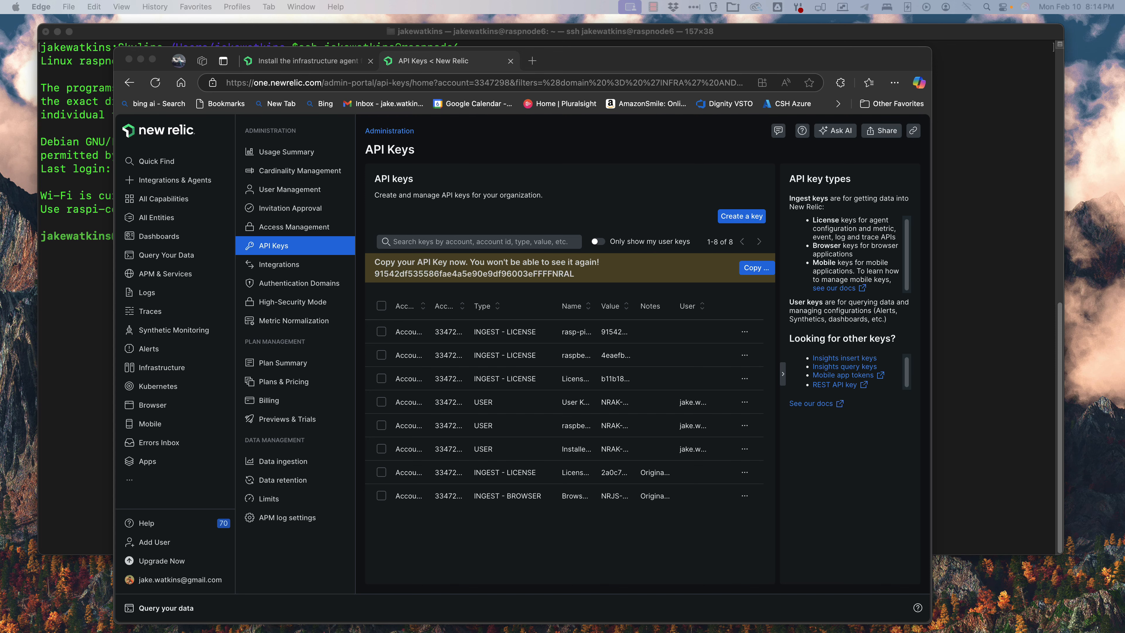
Step: Copy the docs' config-file command and run it on raspnode6 with the new license key into /etc/newrelic-infra.yml
left_click(308, 61)
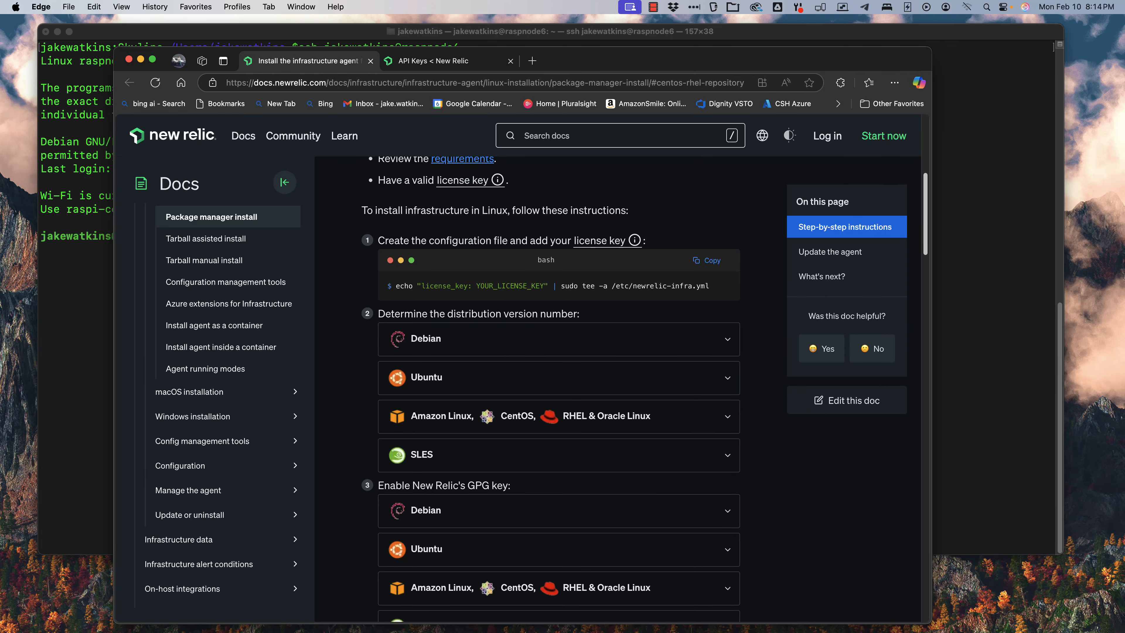
left_click(707, 260)
key("super+Tab")
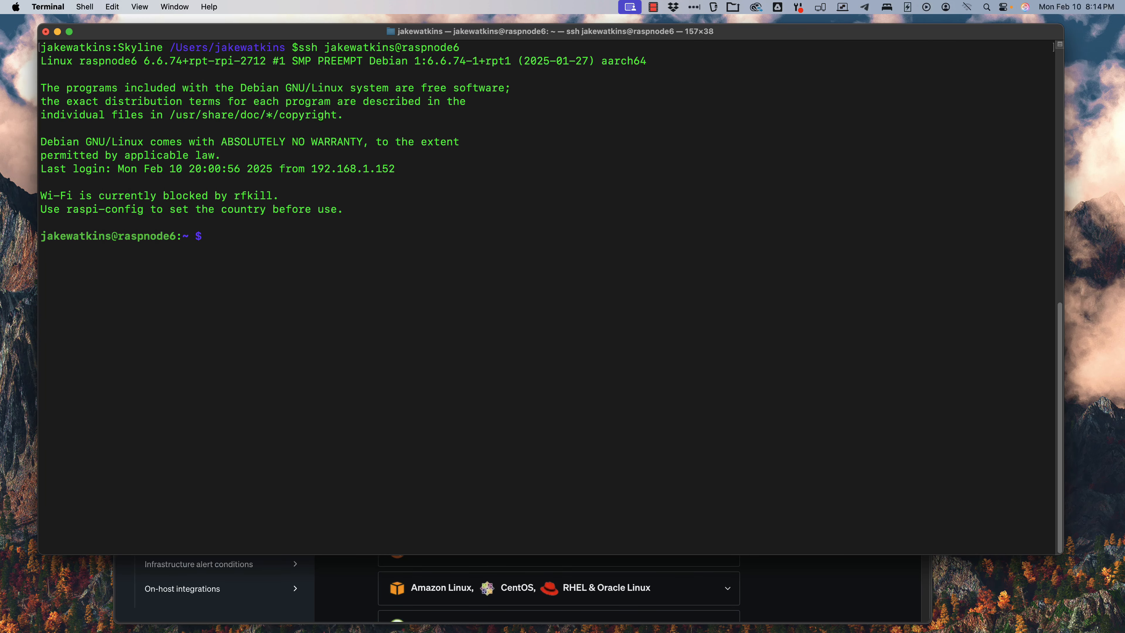
key("super+v")
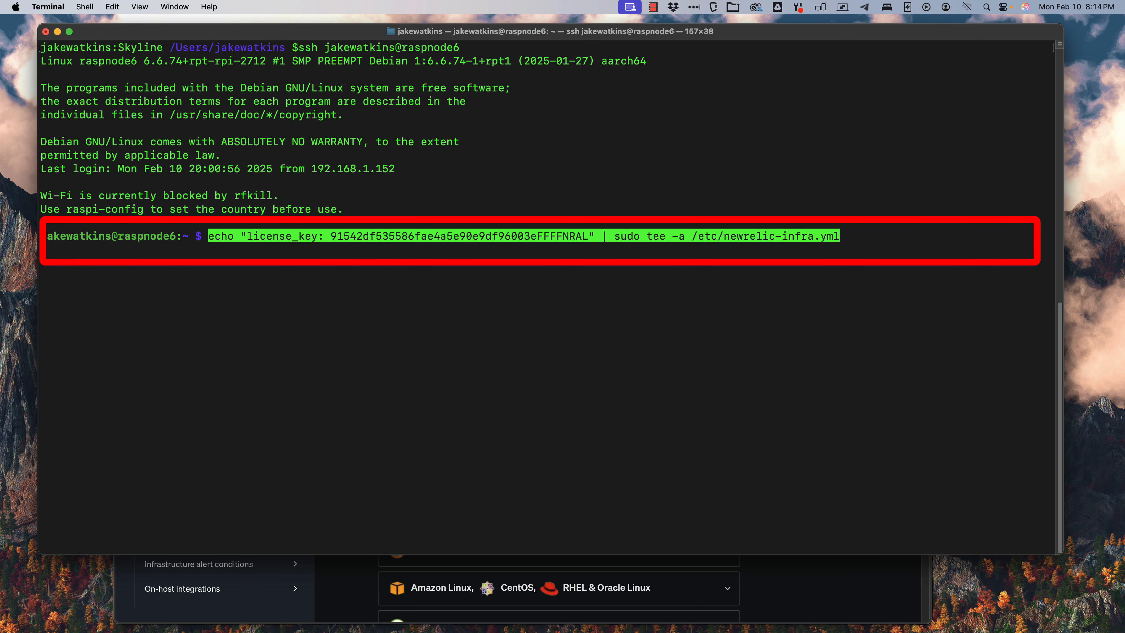
key("Return")
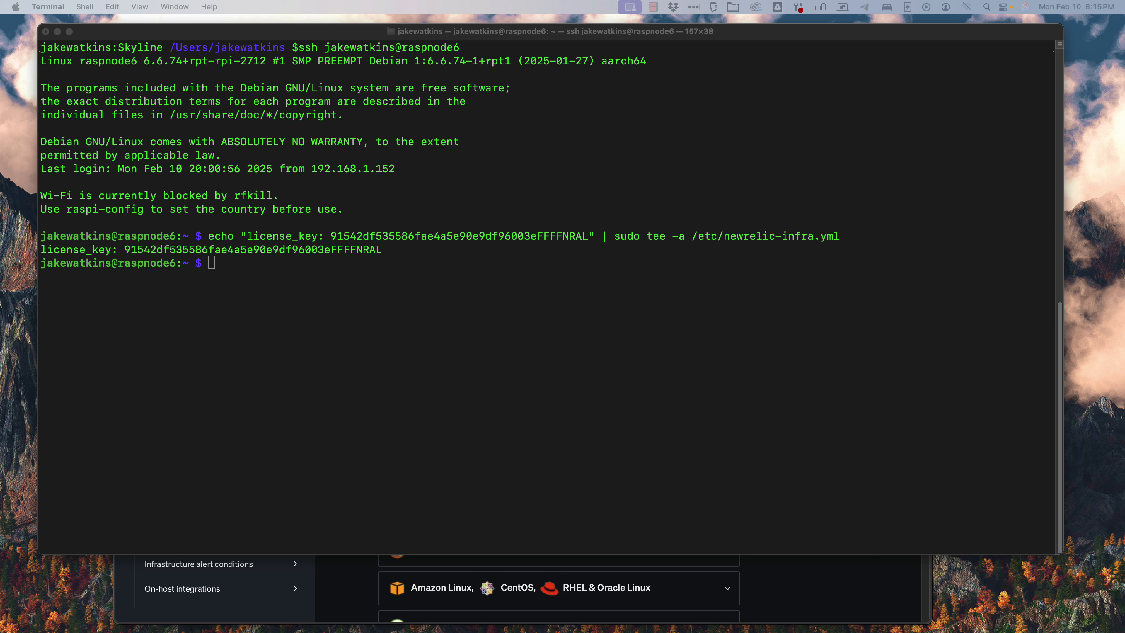
Step: Run the curl command that adds New Relic's GPG key to /etc/apt/trusted.gpg.d/newrelic-infra.gpg
key("super+Tab")
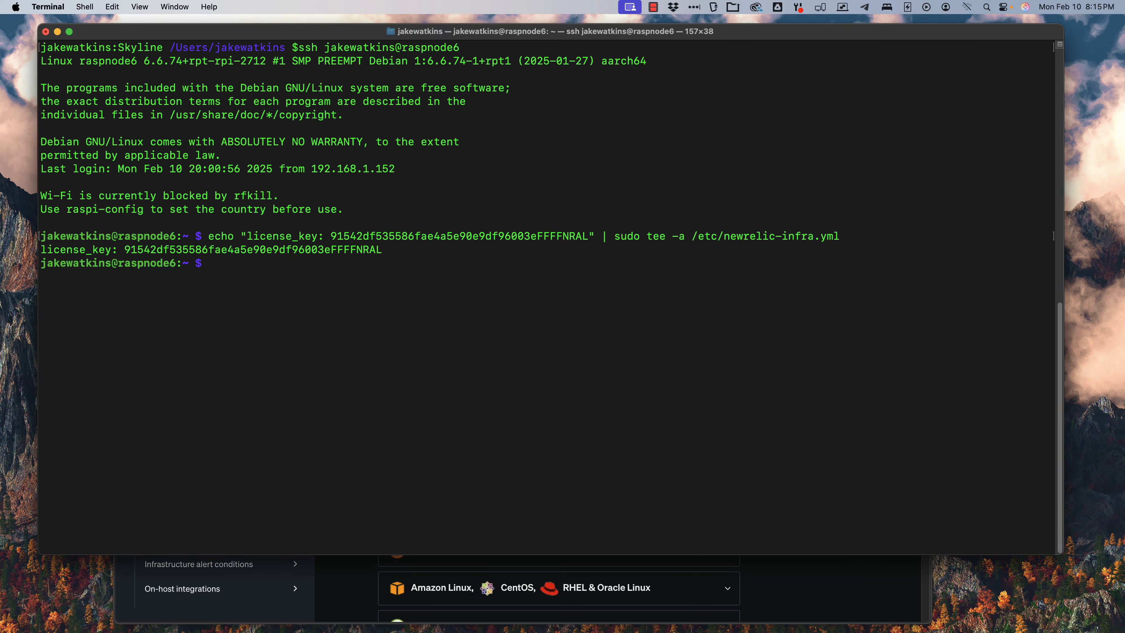
key("super+v")
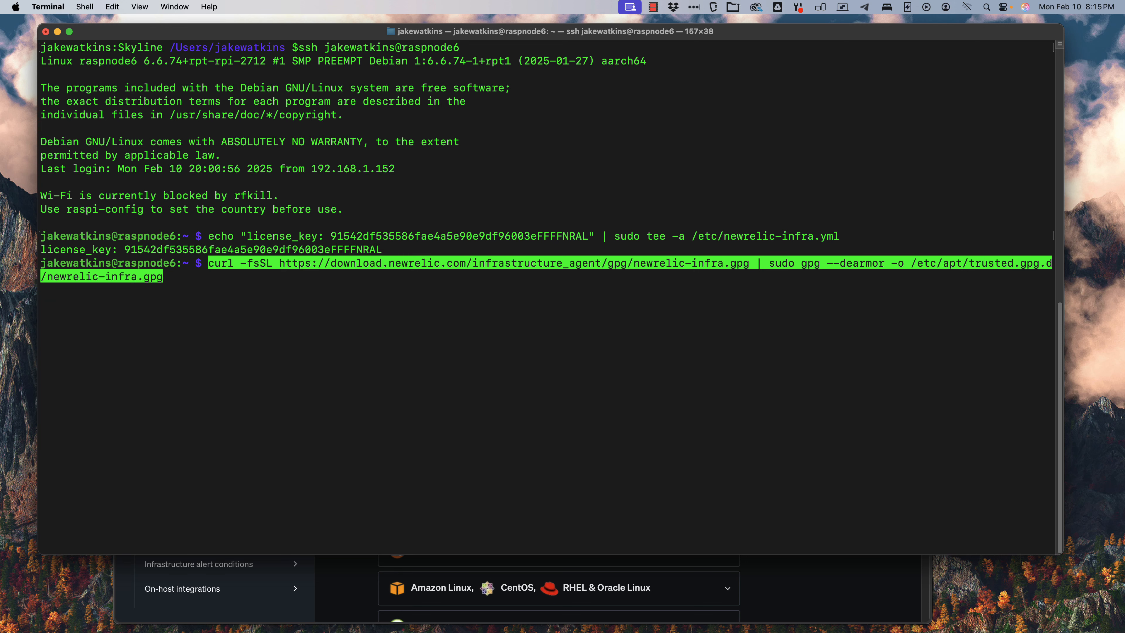
key("Return")
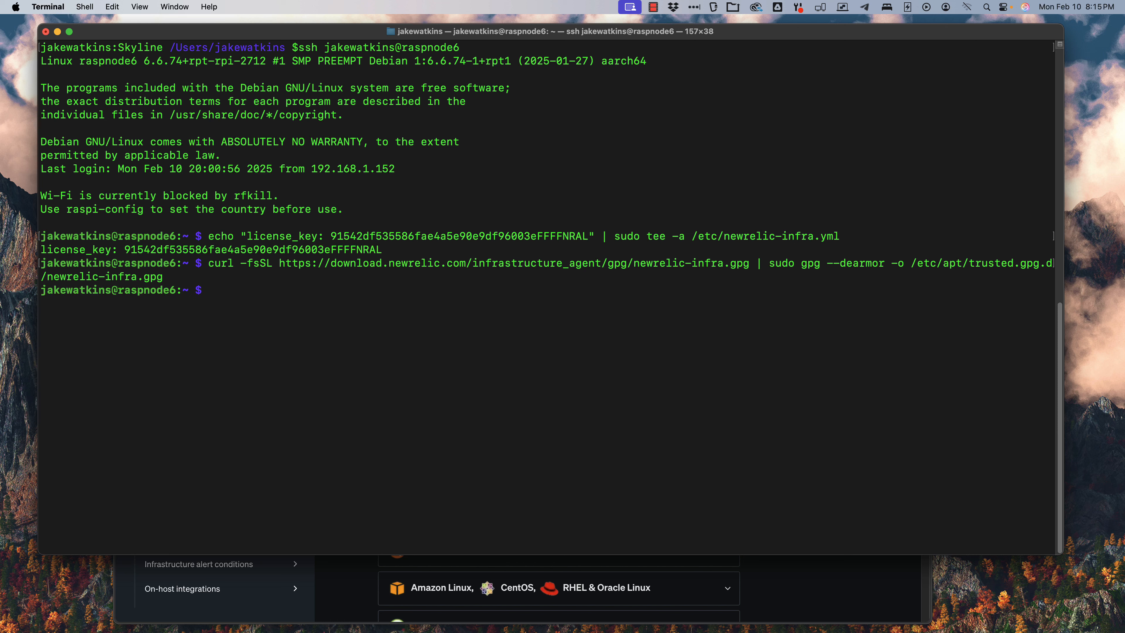
Step: Add the New Relic bookworm apt repository to /etc/apt/sources.list.d/newrelic-infra.list
key("super+Tab")
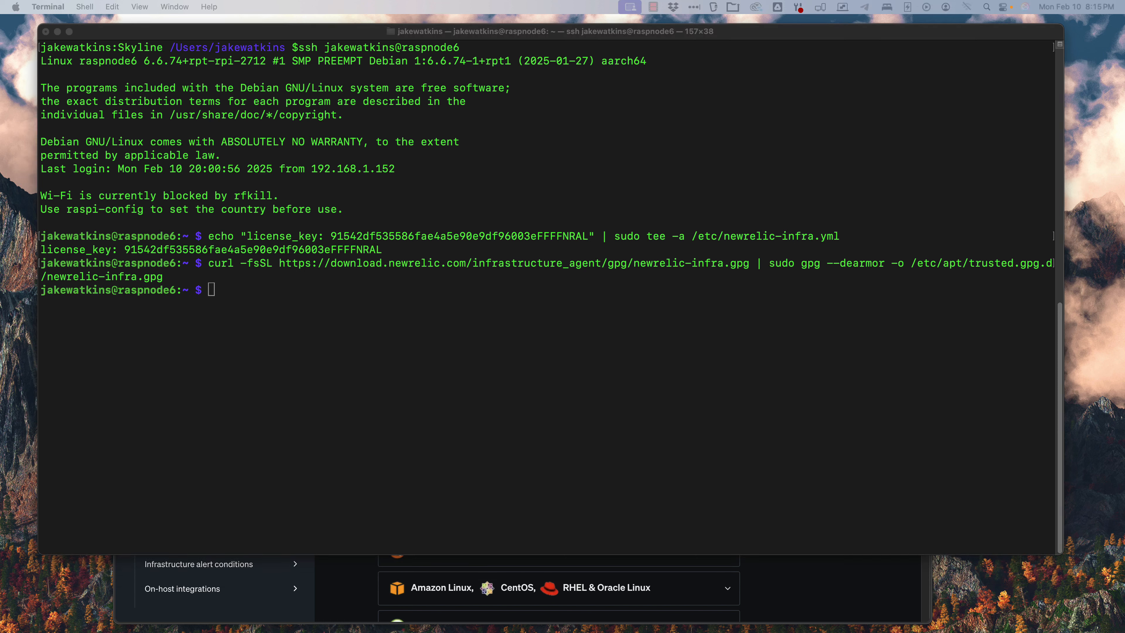
key("super+Tab")
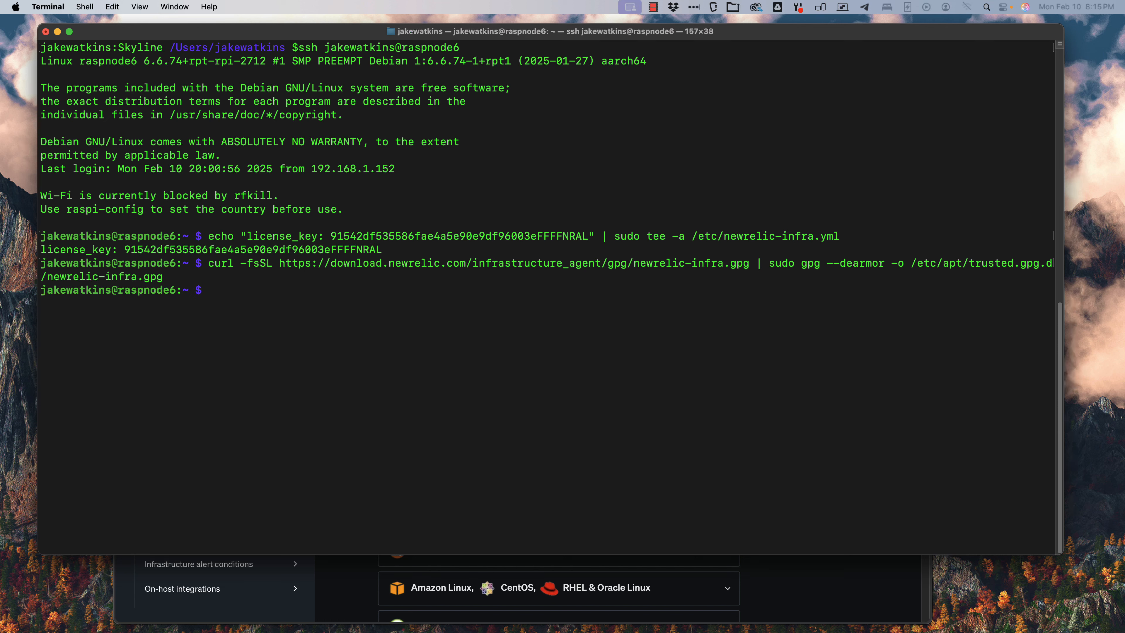
key("super+v")
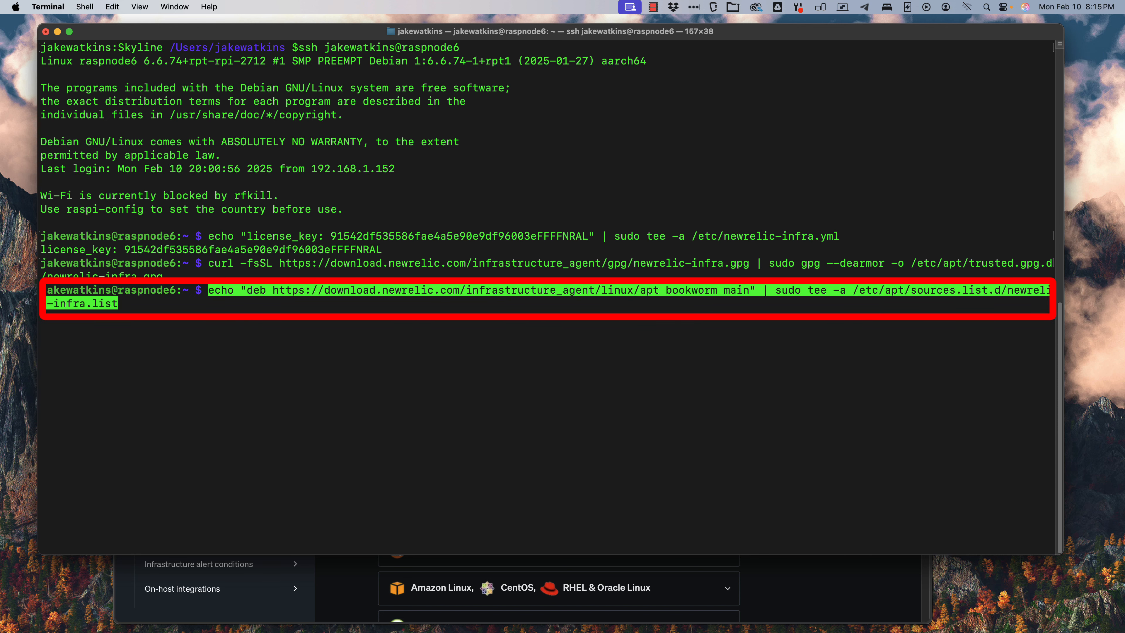
key("Return")
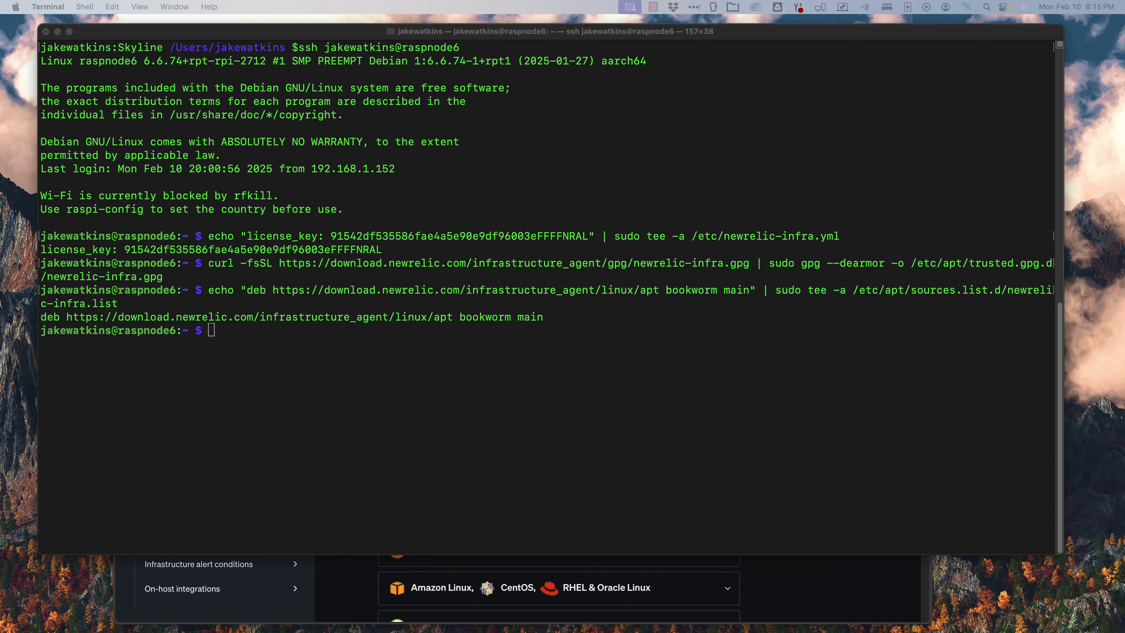
Step: Refresh the package lists with sudo apt update
key("super+Tab")
type("sudo ")
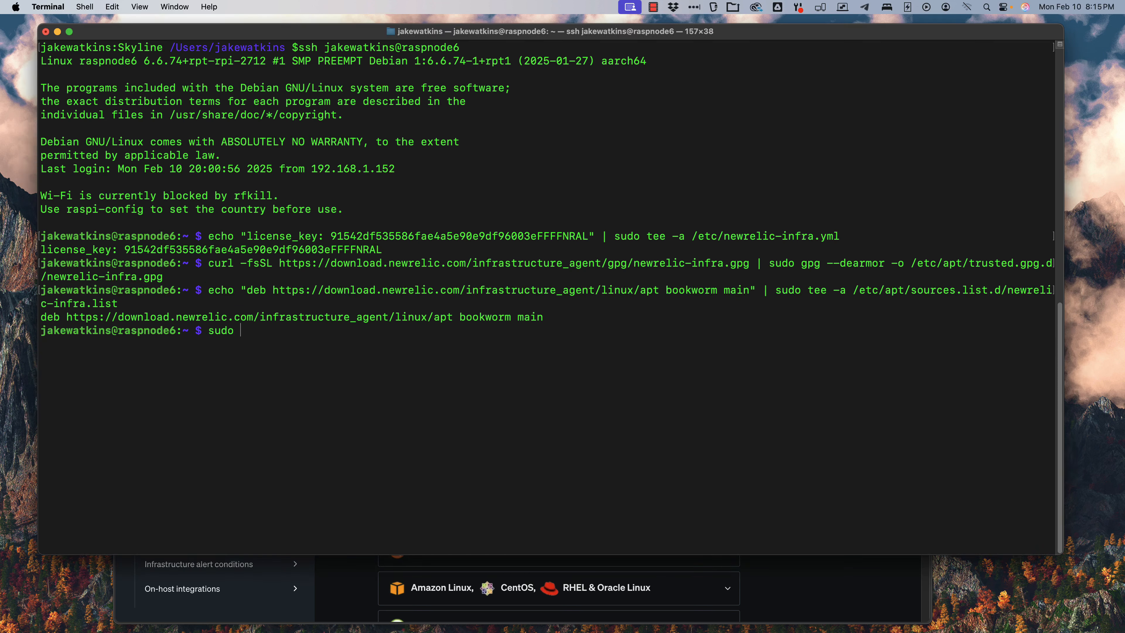
type("apt update")
key("Return")
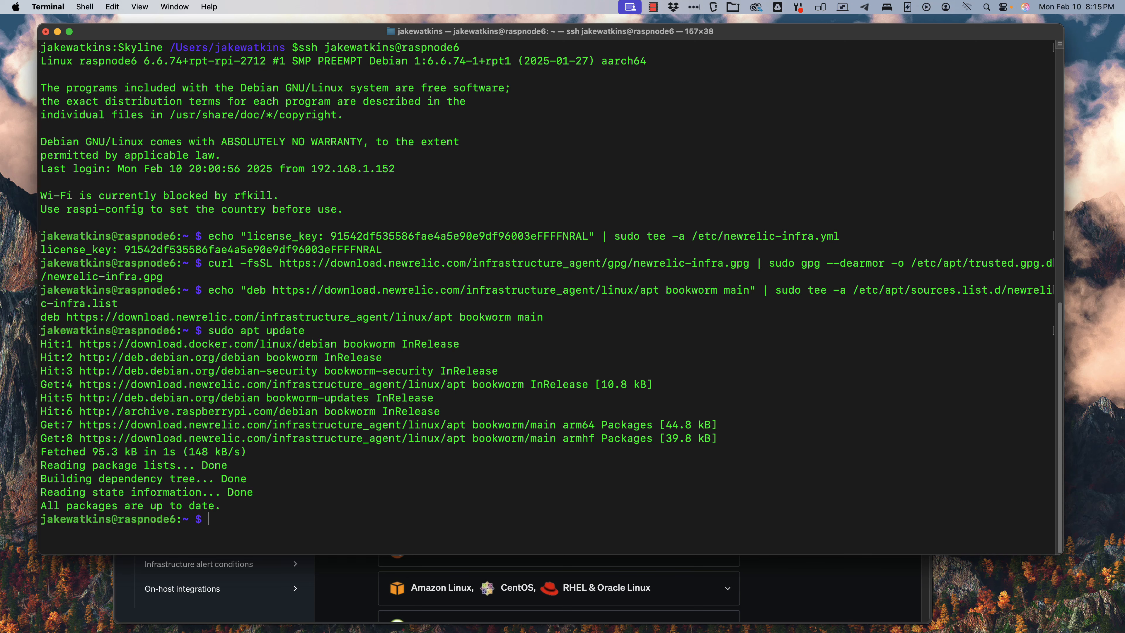
Step: Install the newrelic-infra package with -y and the libcap2-bin package using sudo apt-get install
key("super+v")
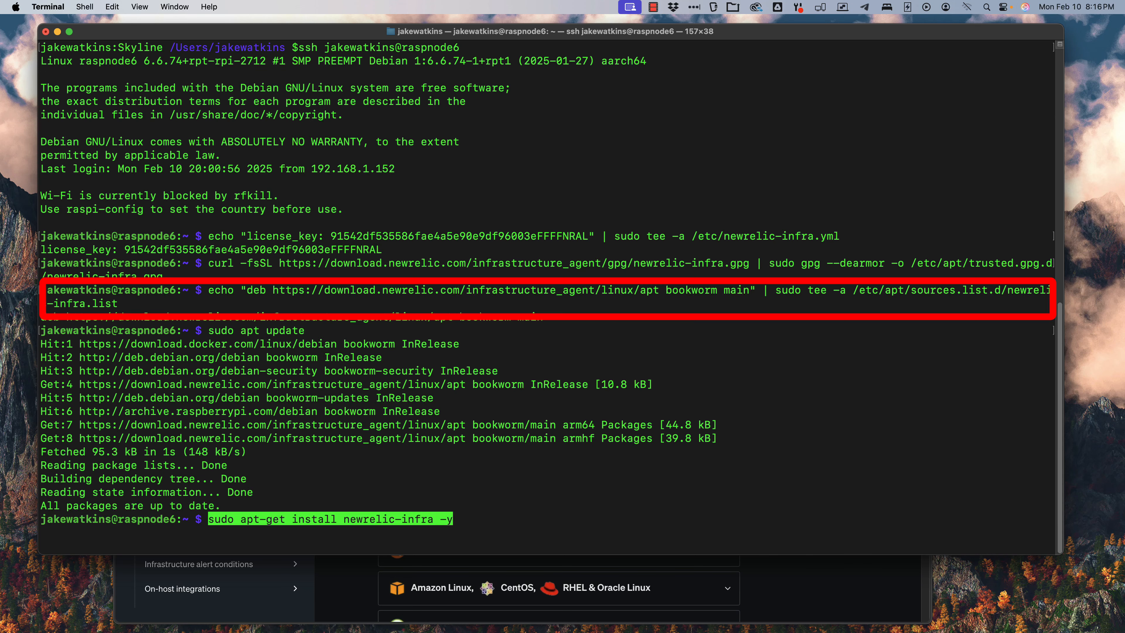
key("Return")
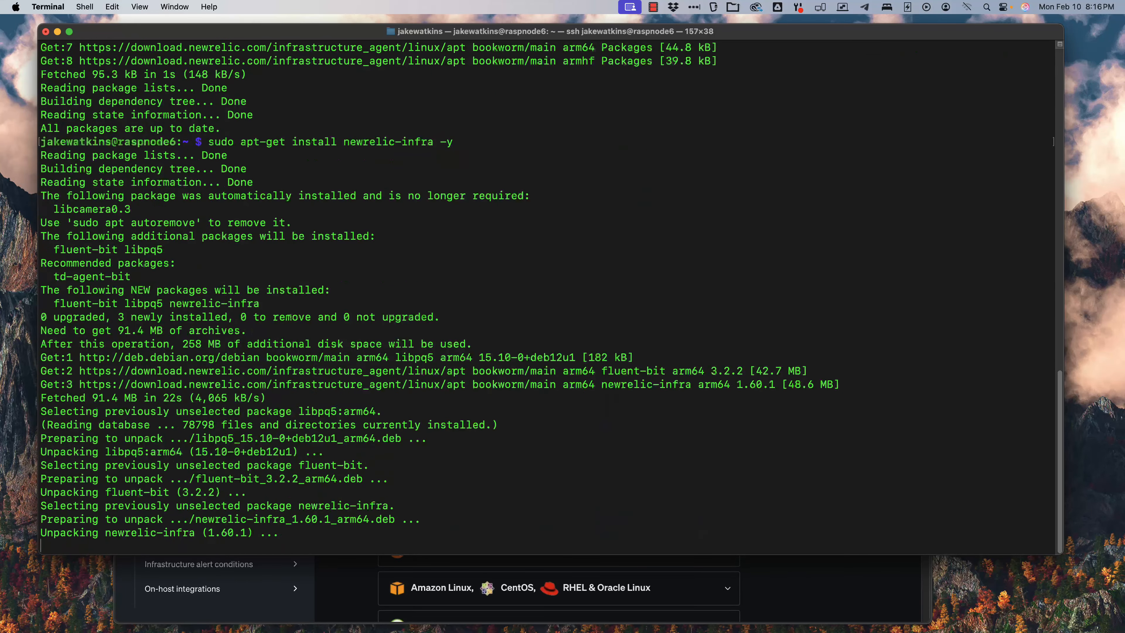
key("super+v")
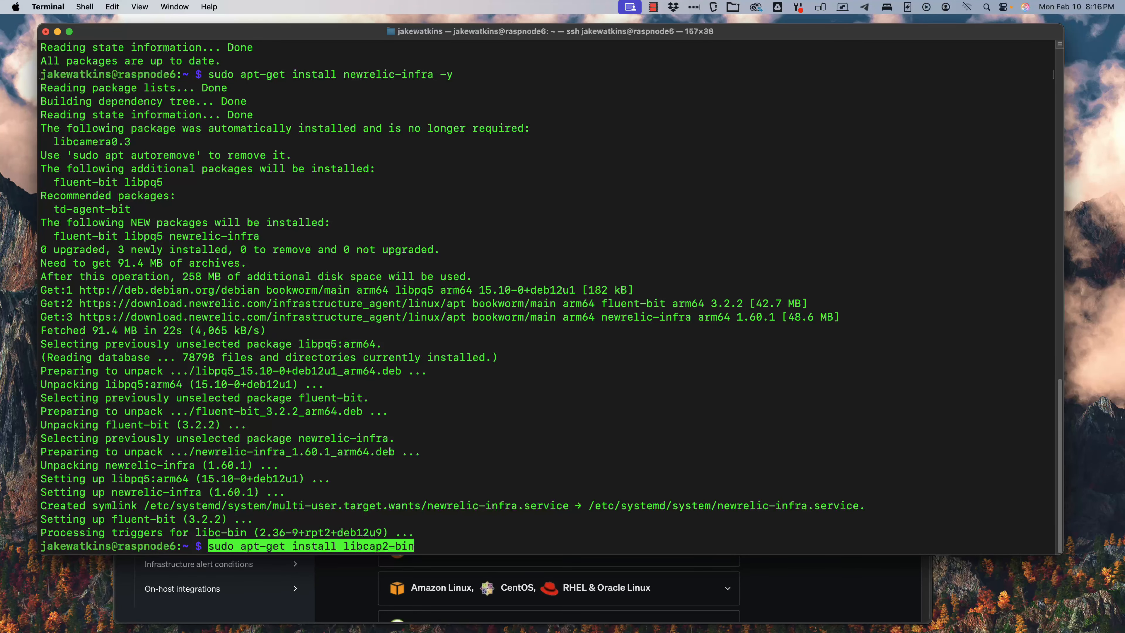
key("Return")
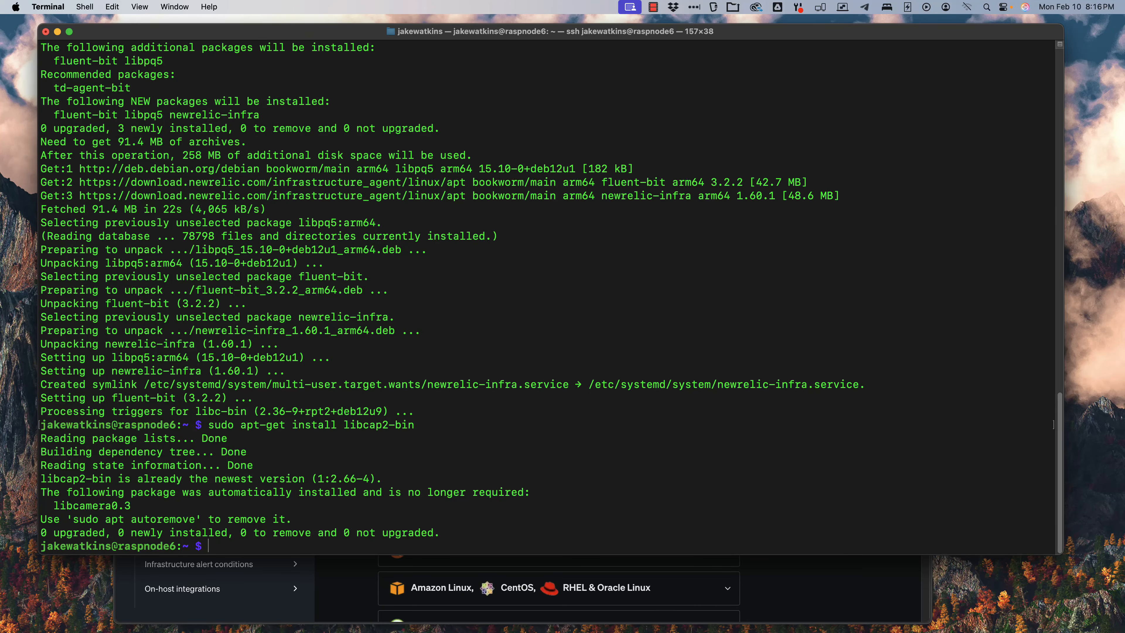
Step: Check the status of the newrelic-infra service with sudo systemctl status newrelic-infra, then exit the output
type("sudo systemctl status")
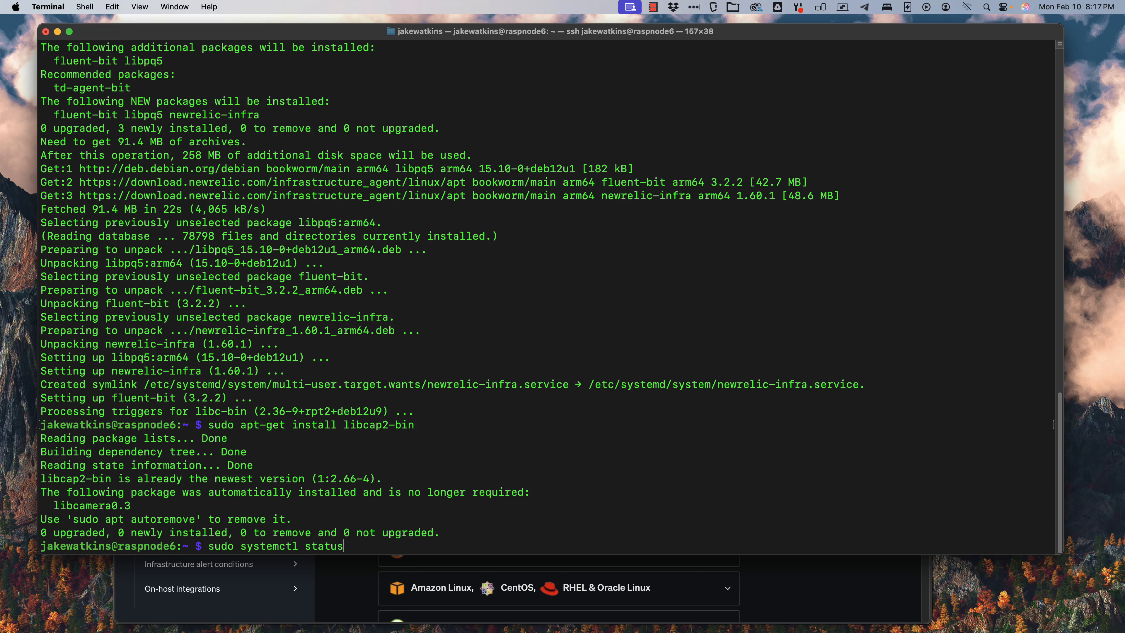
type(" newrelic-infra")
key("Return")
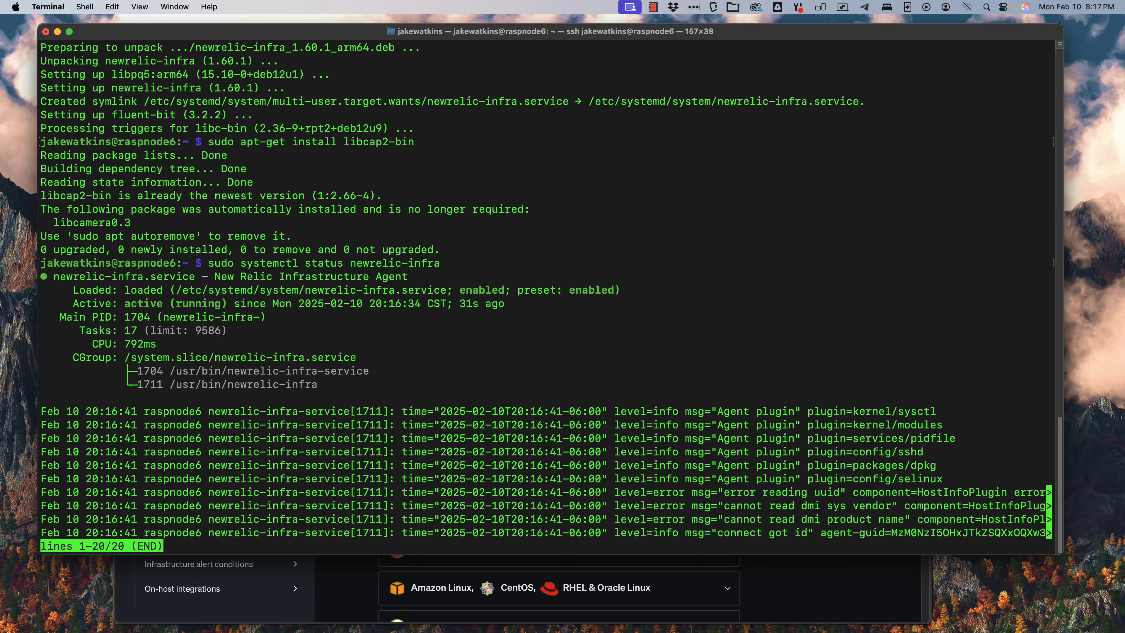
key("q")
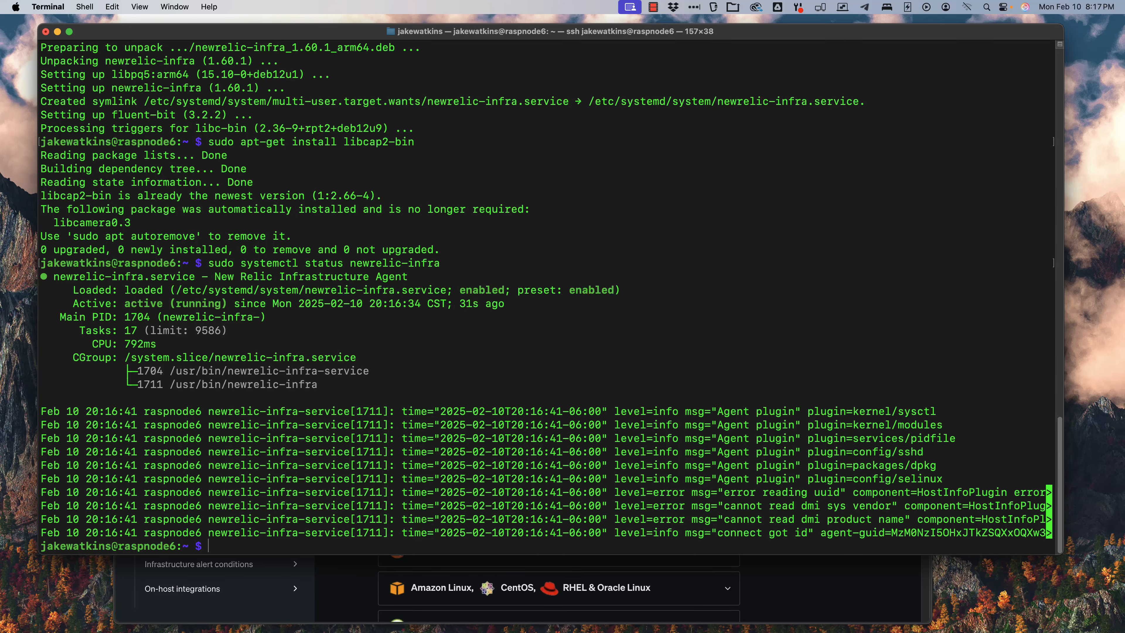
Step: Switch to the browser and refresh the All Entities hosts list to check whether raspnode6 is reporting
key("super+Tab")
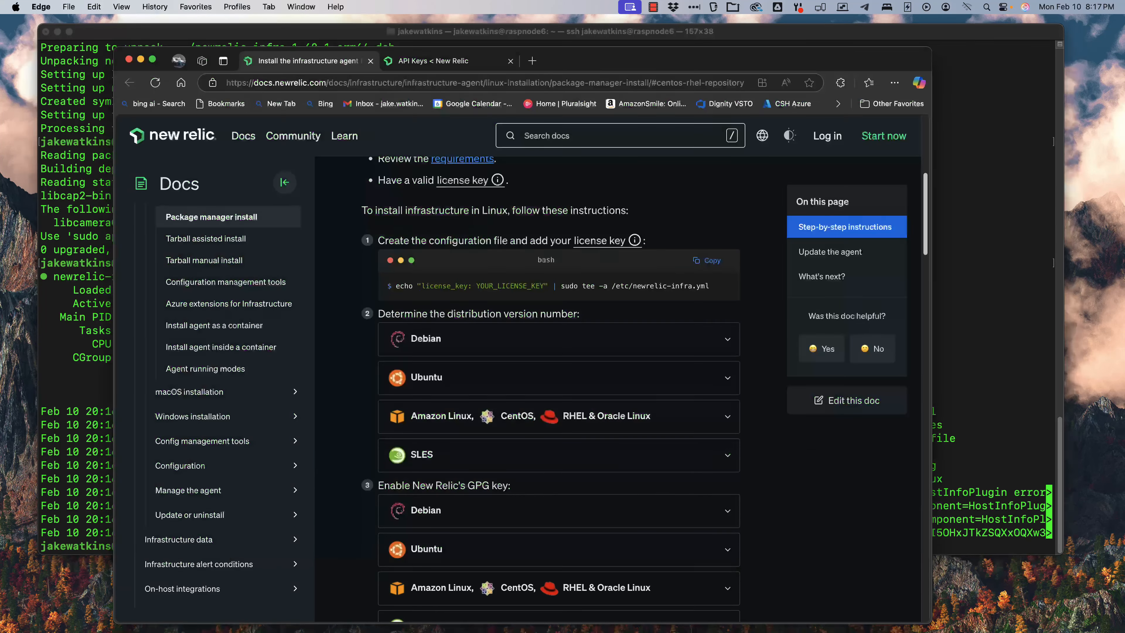
key("ctrl+Tab")
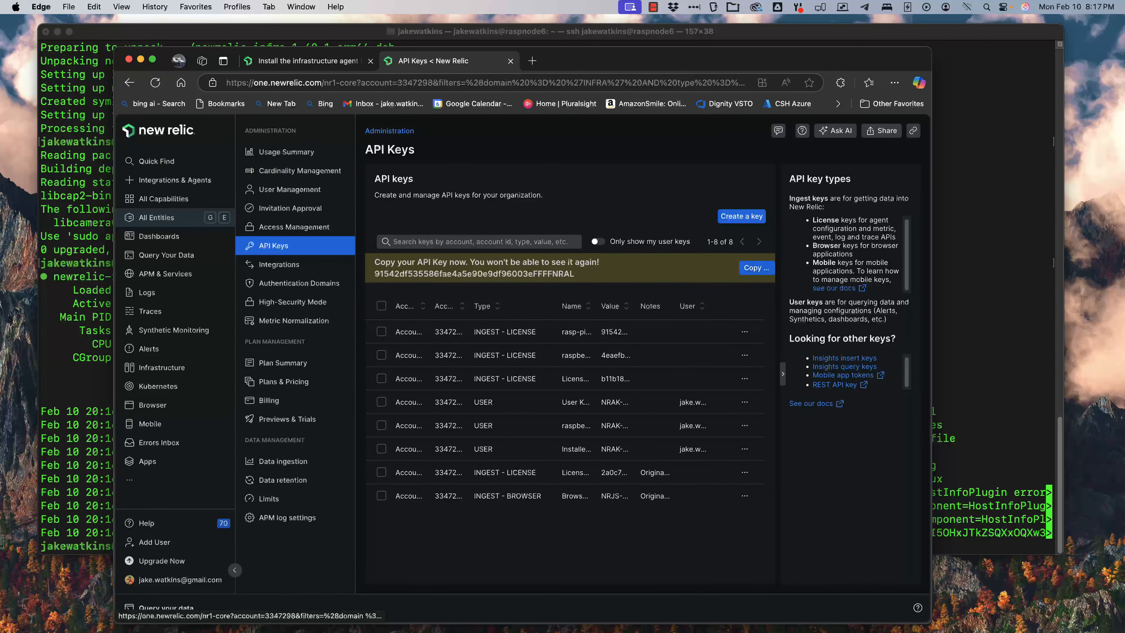
left_click(291, 305)
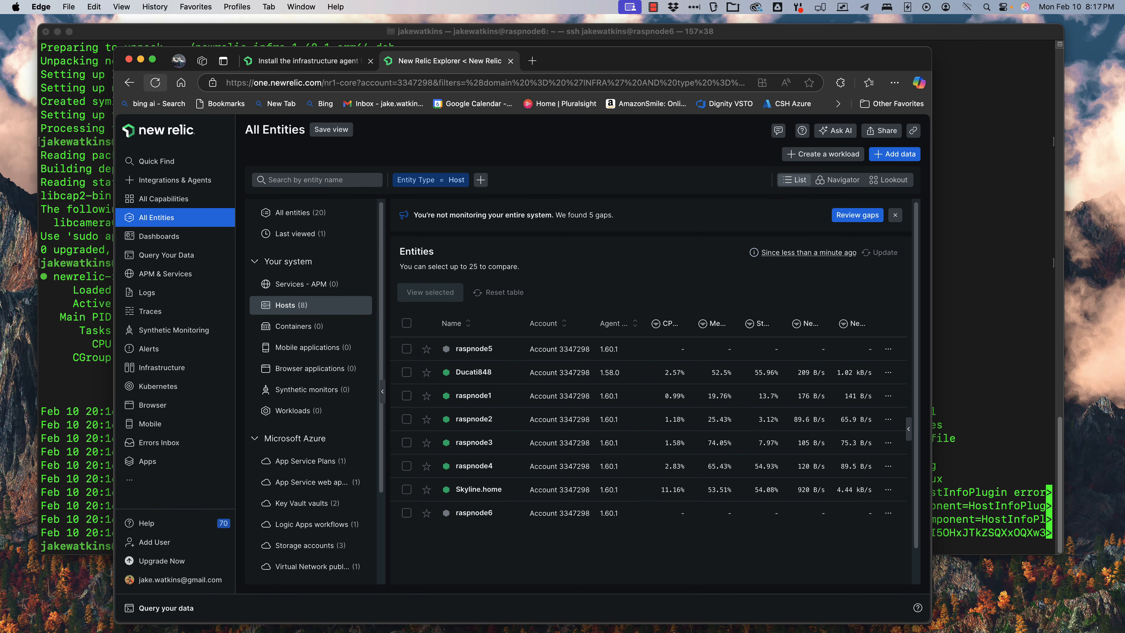
left_click(155, 83)
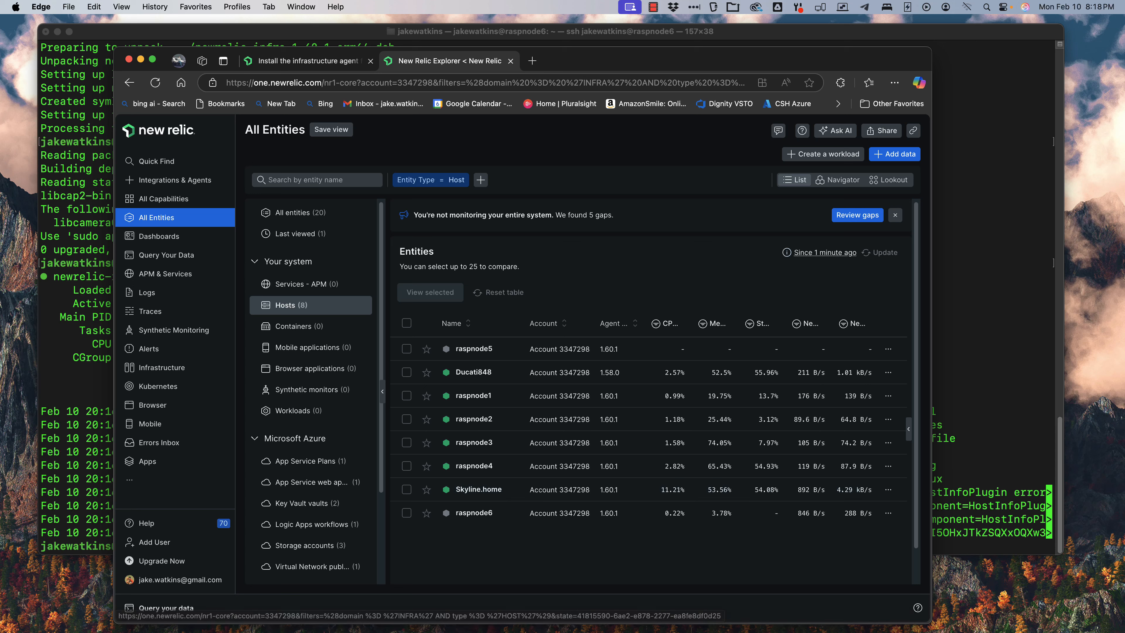
Step: Create a new alert policy named "host down policy 2" and continue to setting up notifications
left_click(149, 348)
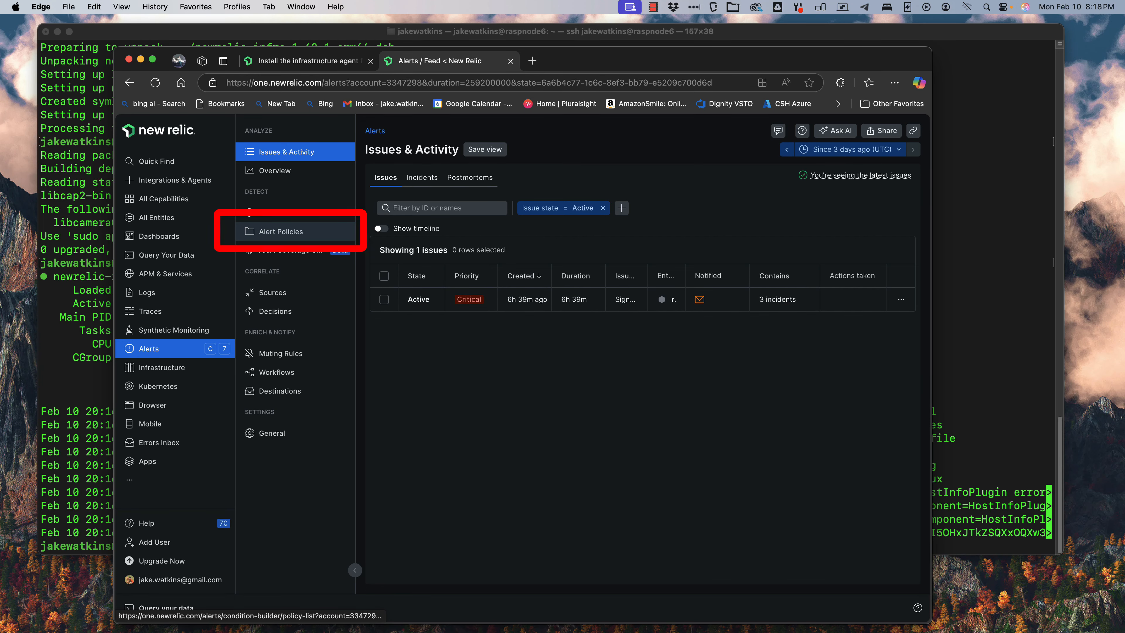
left_click(281, 232)
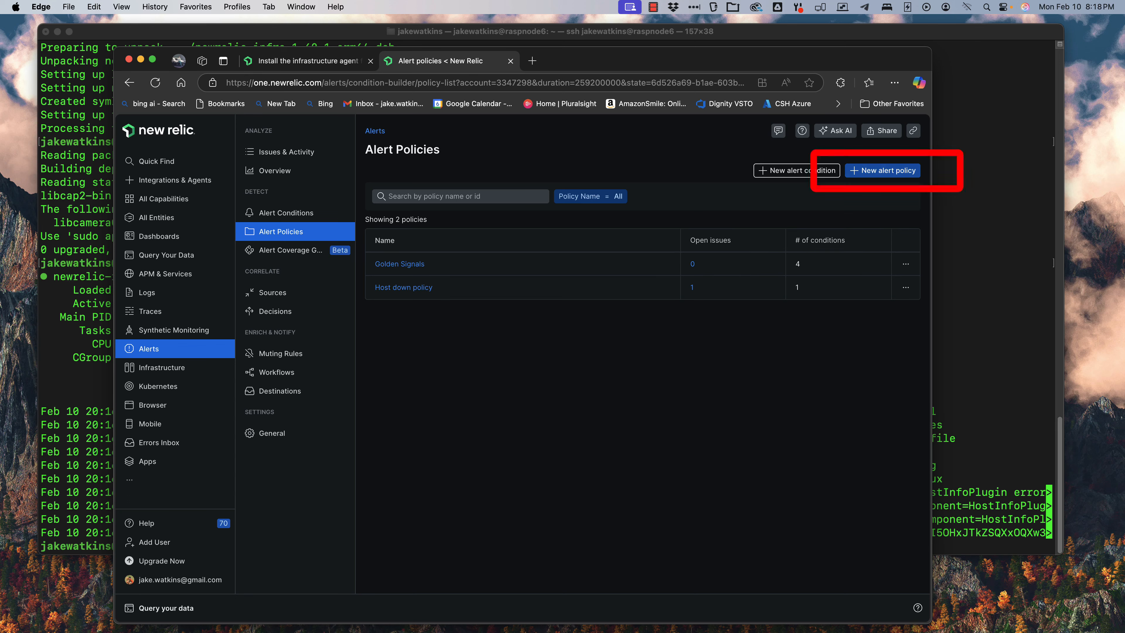
left_click(882, 170)
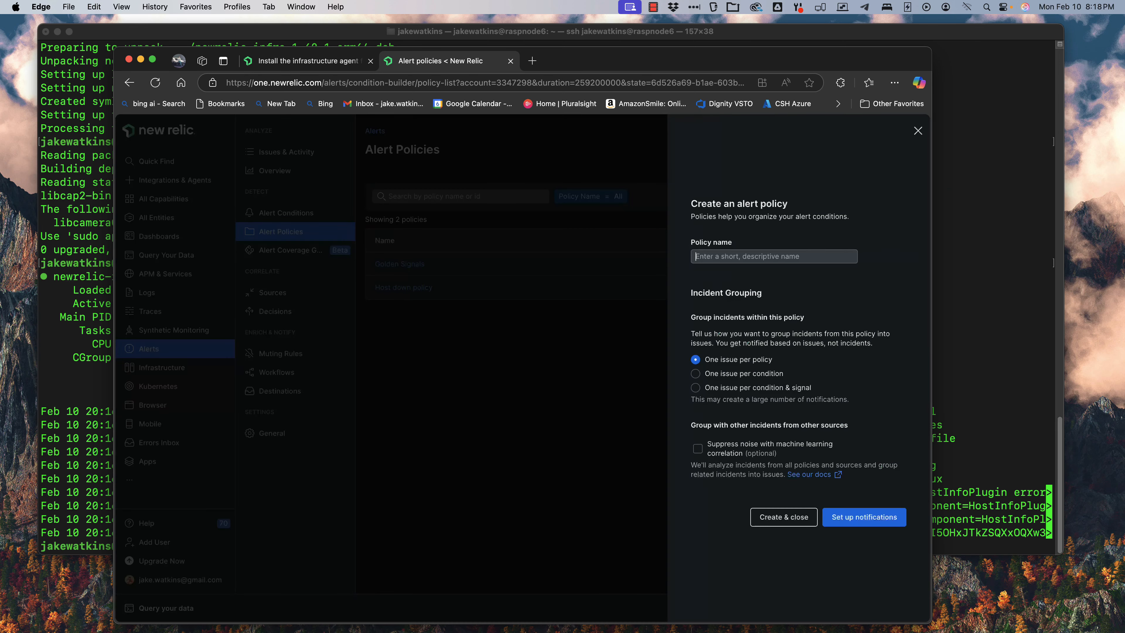
type("host down policy 2")
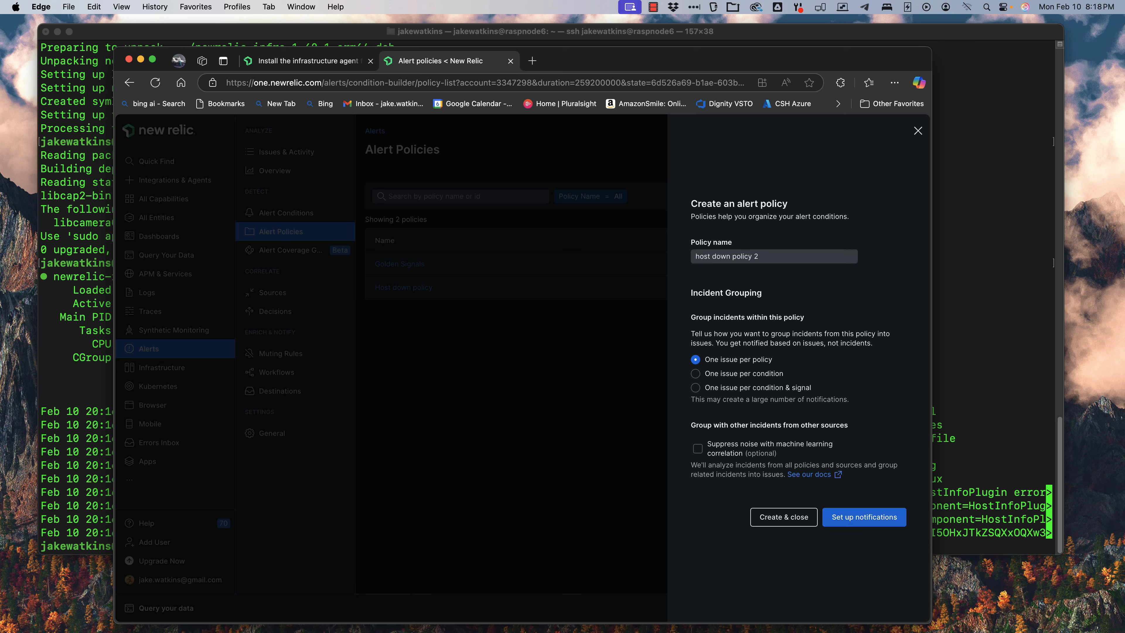
left_click(864, 516)
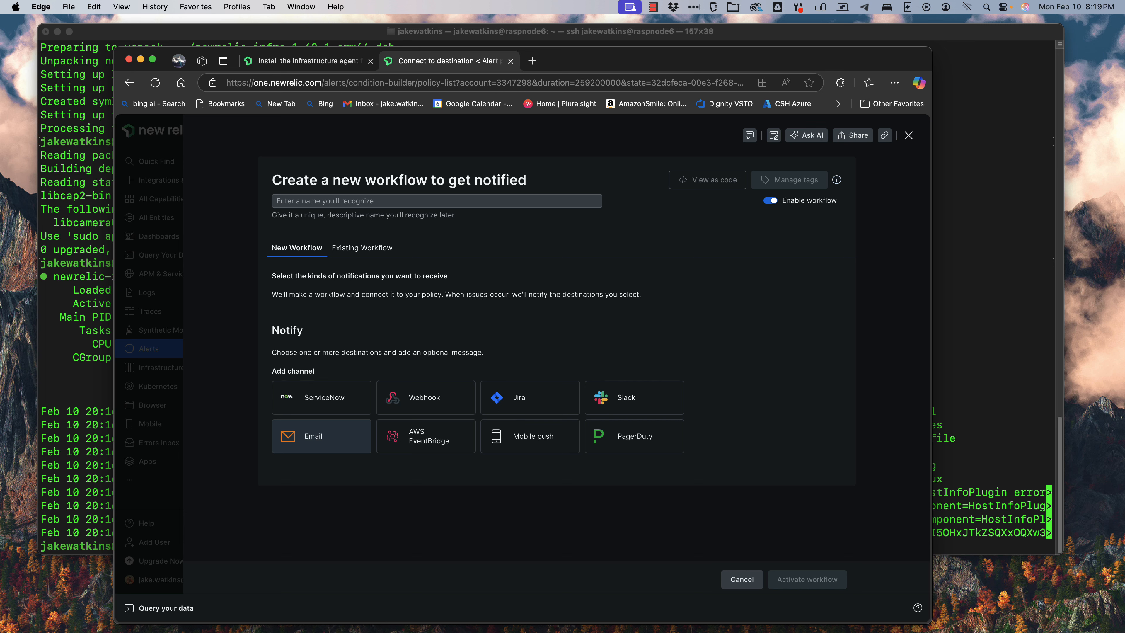
Step: Add an Email channel to the account owner's e-mail with custom details "there is a host down", save it and activate the workflow
left_click(321, 436)
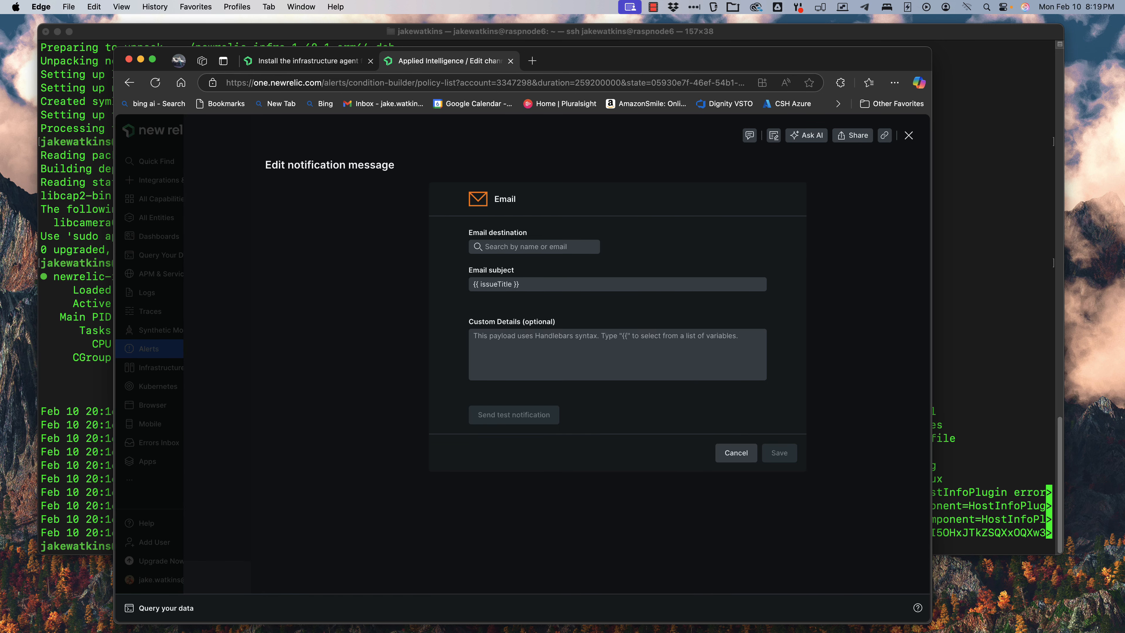
left_click(534, 247)
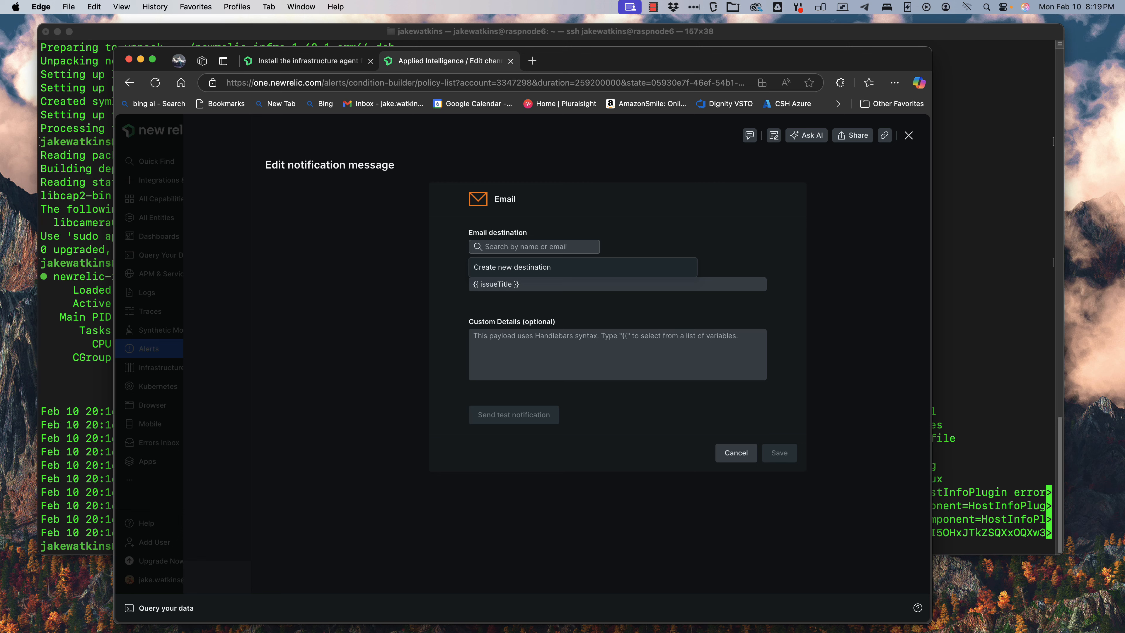
type("jake")
left_click(521, 271)
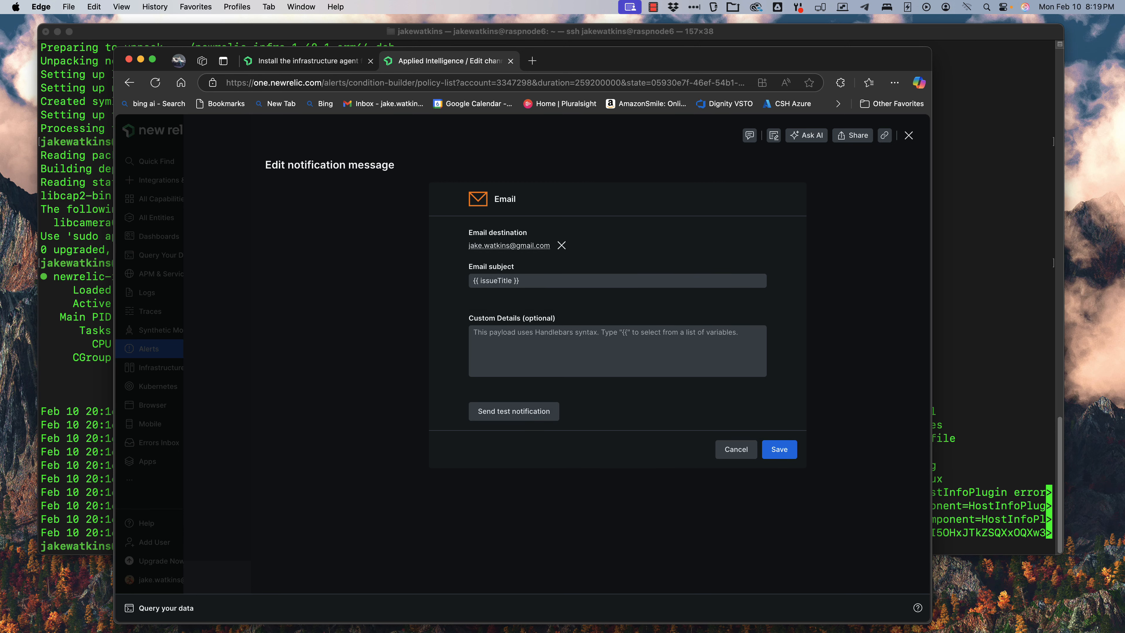
left_click(553, 346)
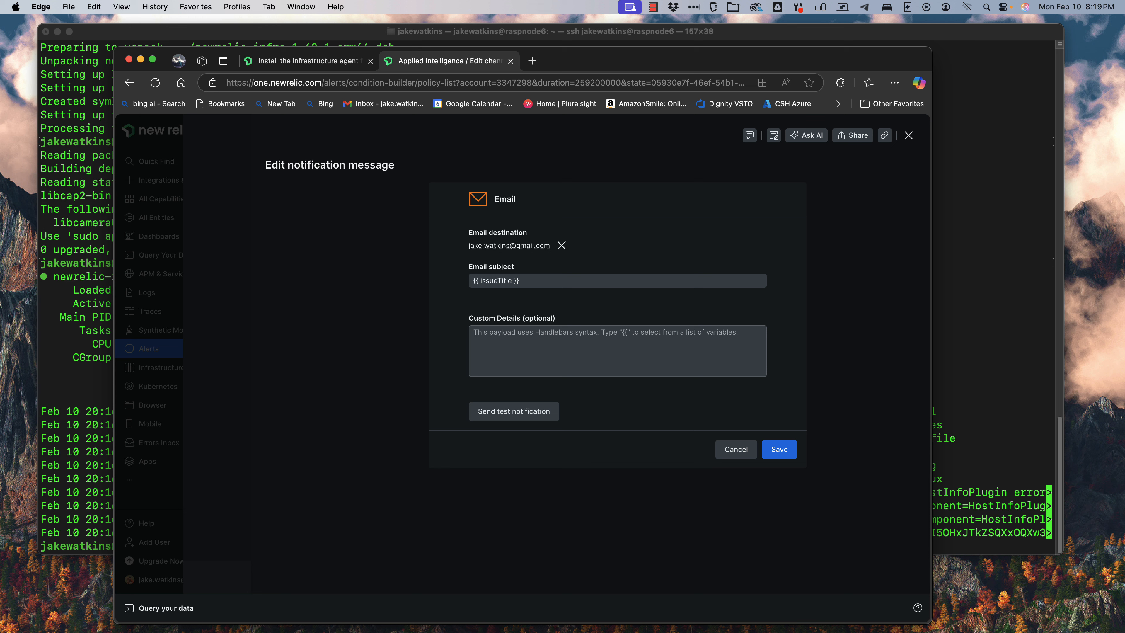
type("there is a host down")
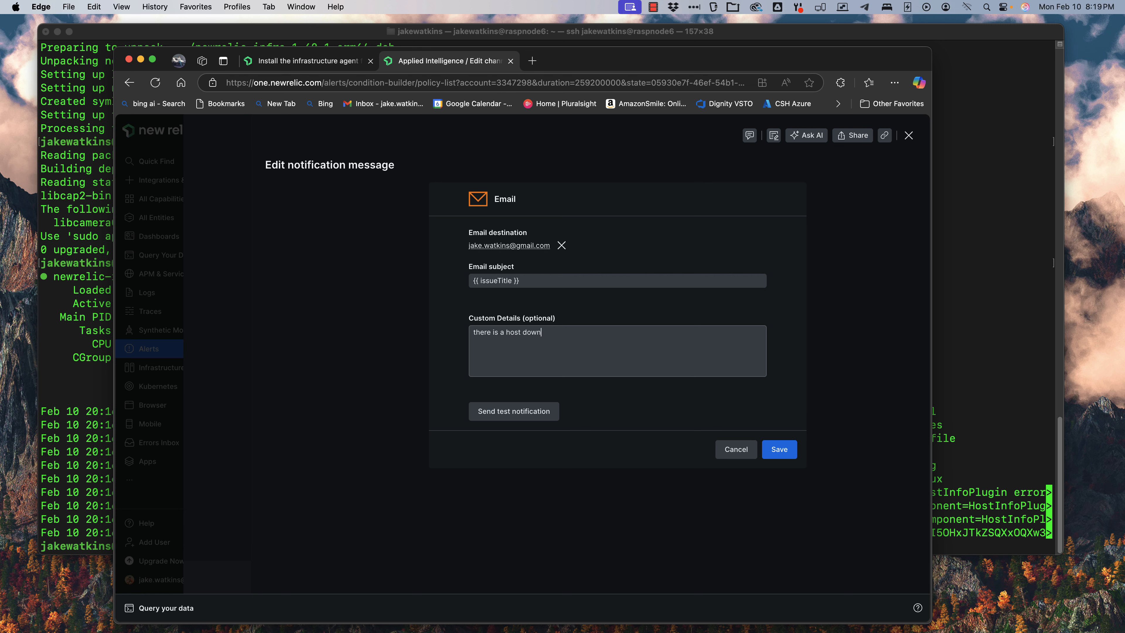
left_click(779, 448)
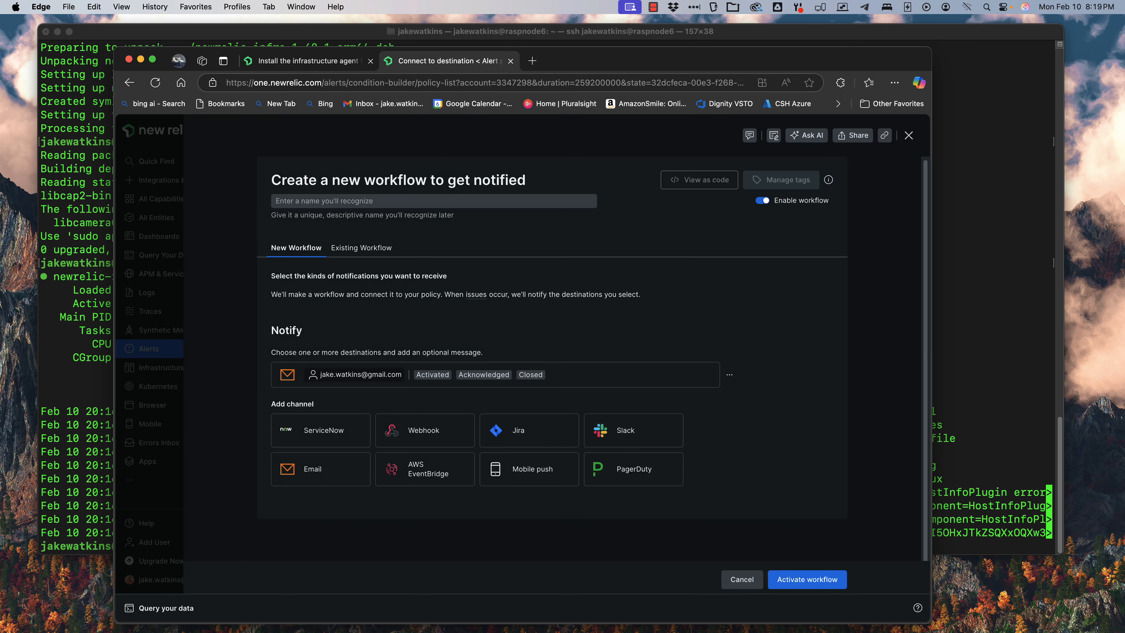
left_click(807, 579)
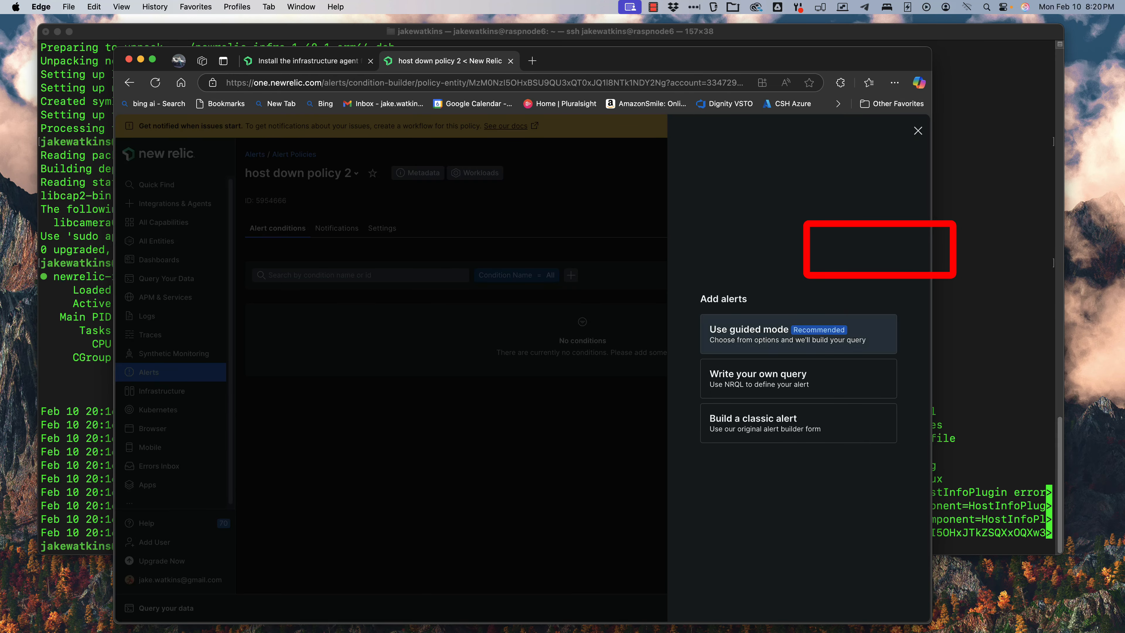
Step: Build a guided-mode alert condition for Hosts using the Host not reporting metric, advancing through the thresholds page
left_click(792, 334)
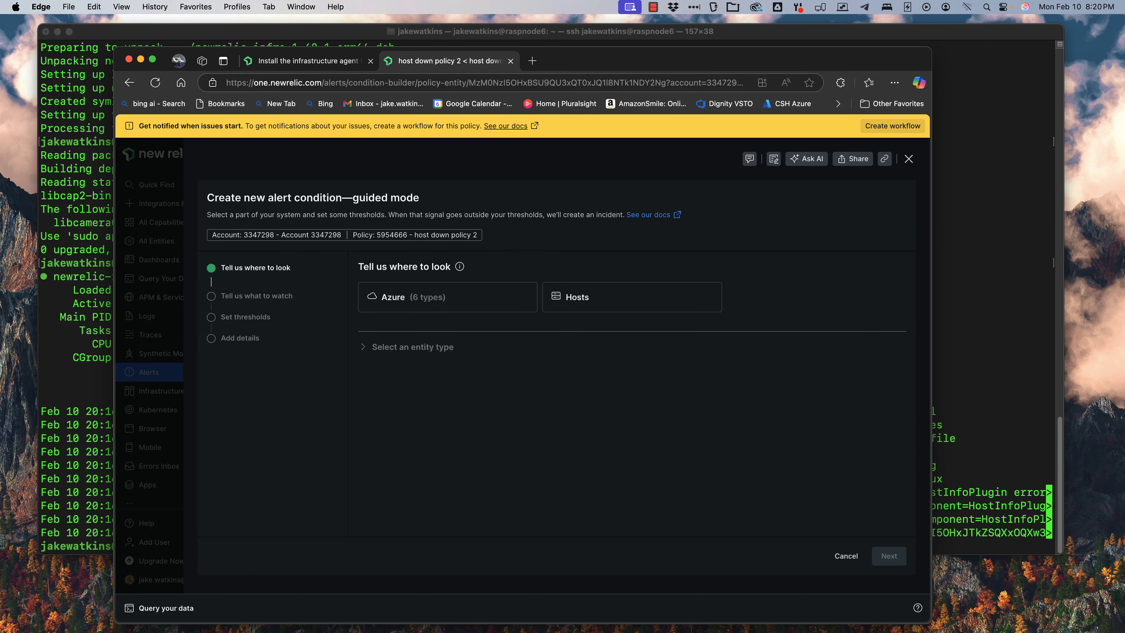
left_click(632, 297)
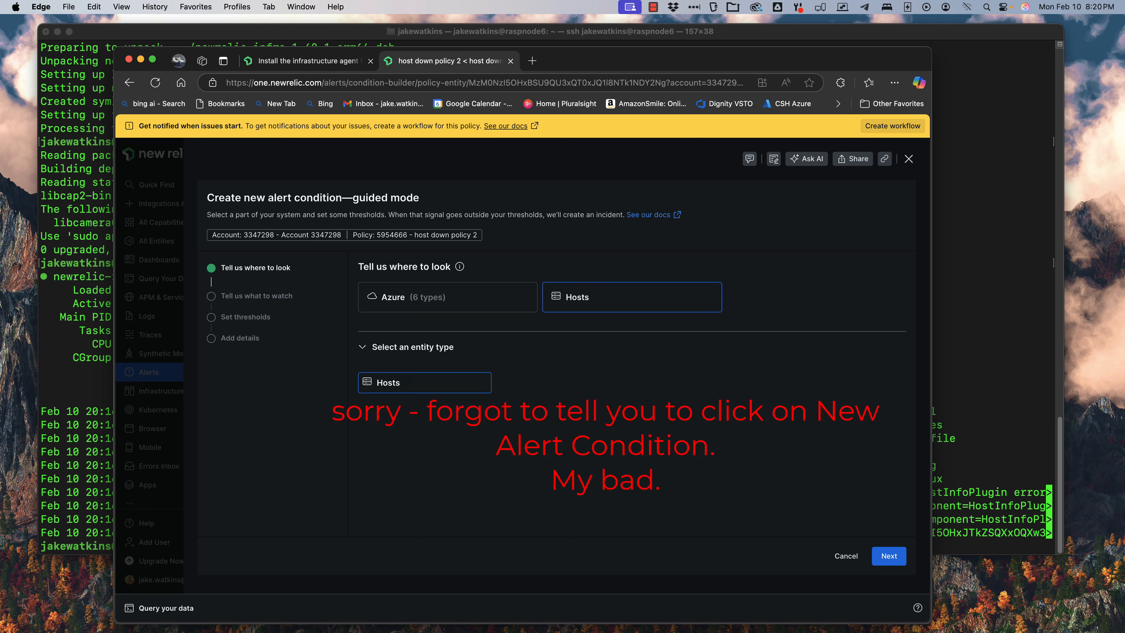
left_click(889, 555)
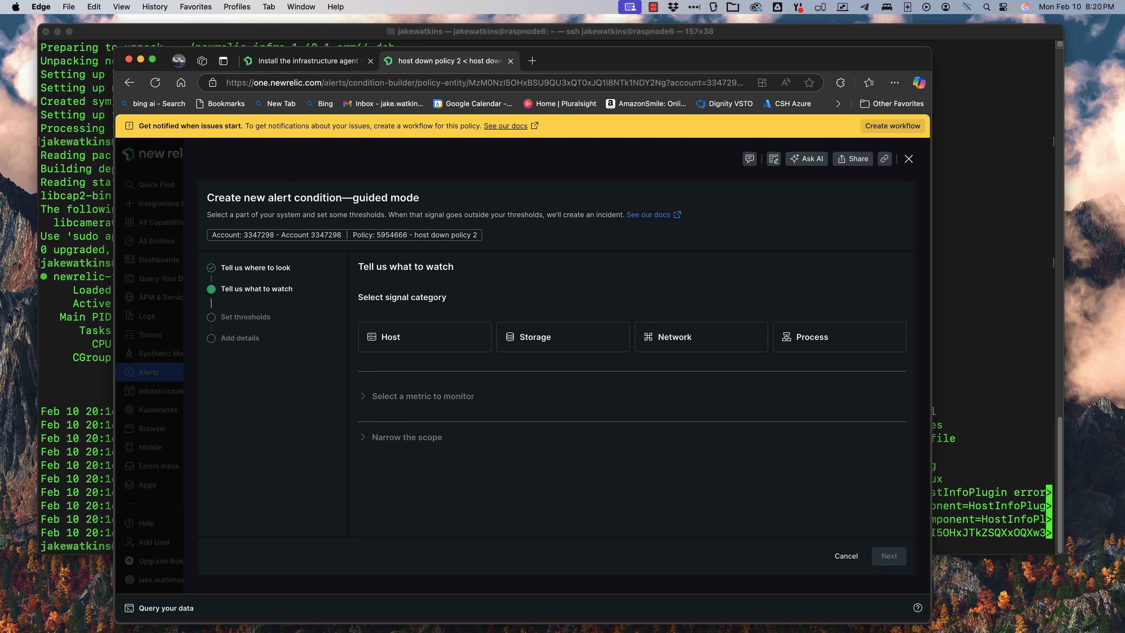
left_click(399, 337)
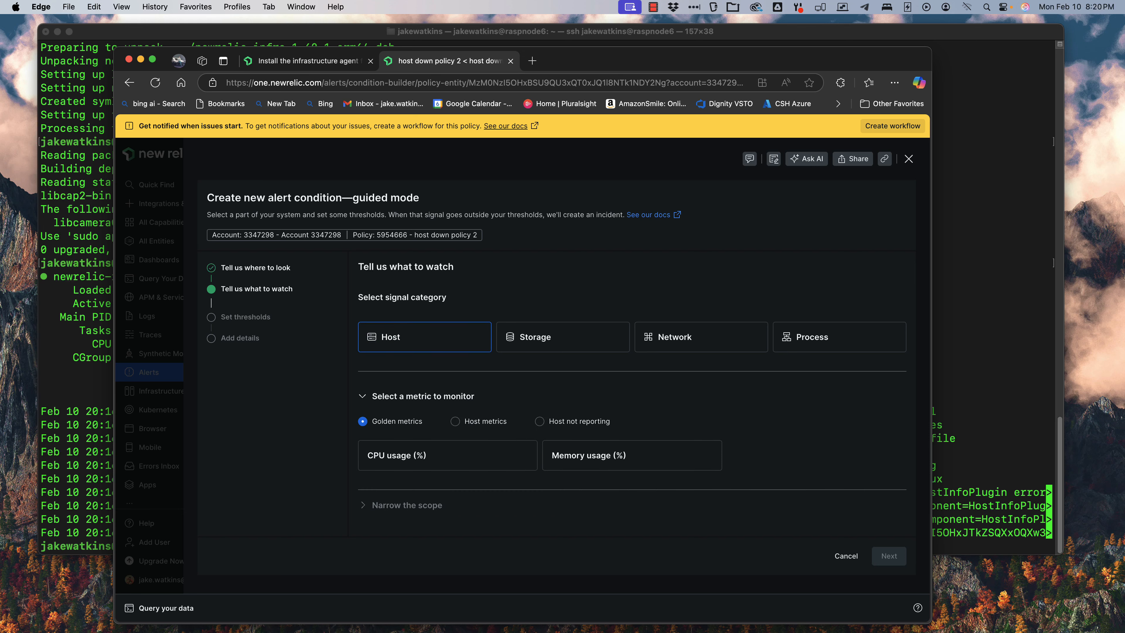
left_click(540, 421)
scroll(627, 422, "down", 7)
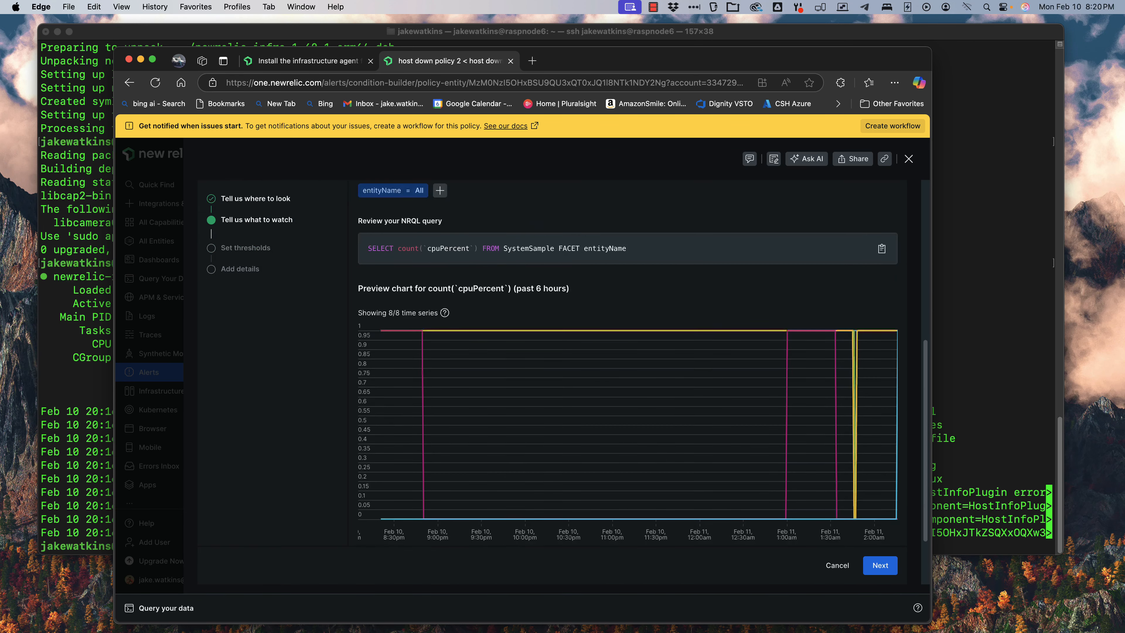
scroll(627, 363, "up", 3)
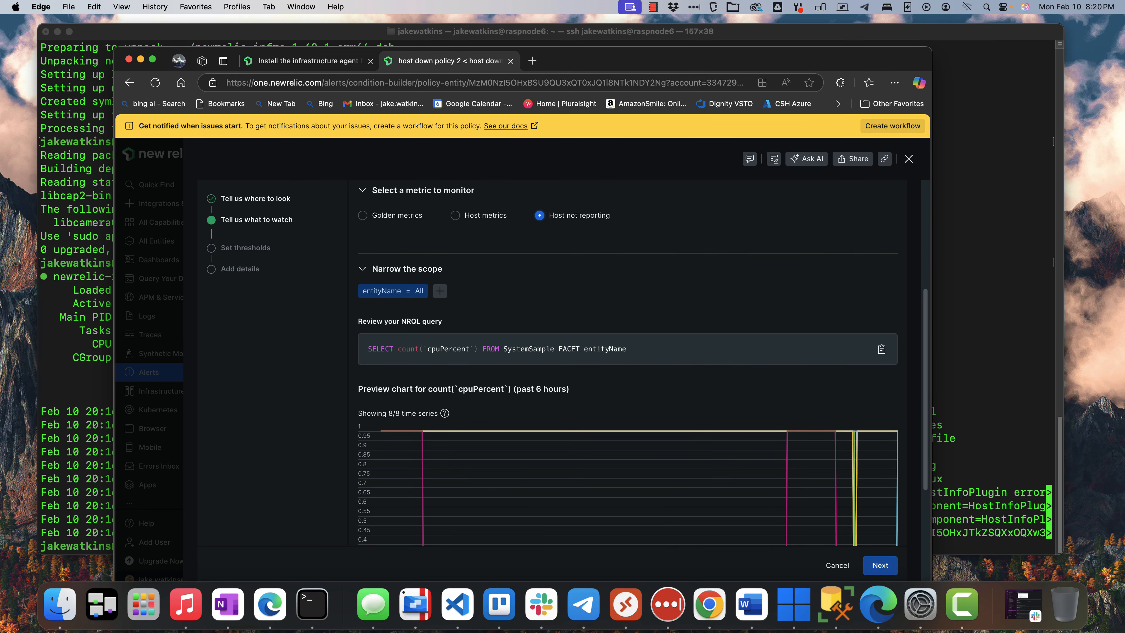
left_click(880, 565)
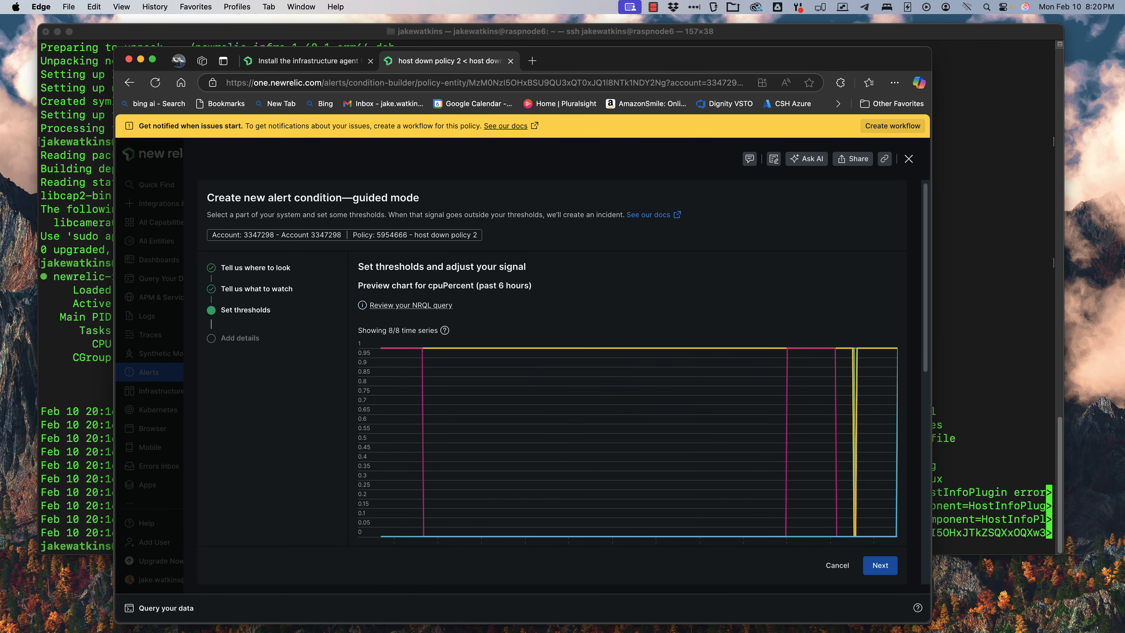
left_click(880, 565)
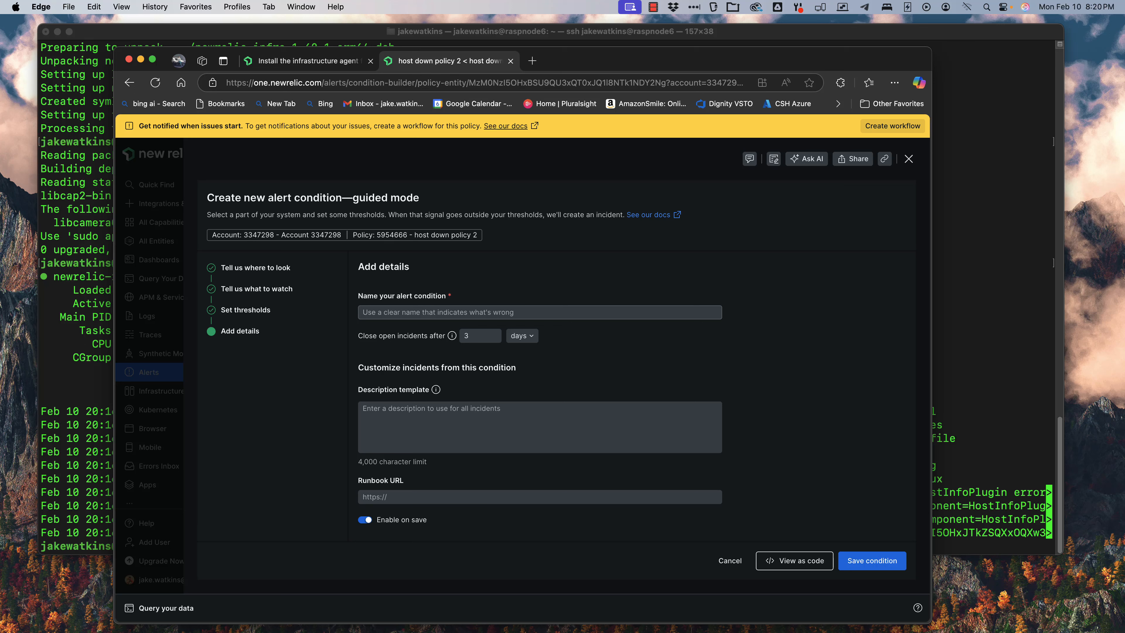
Step: Name the alert condition "hosts not responding" and save it
type("hosts not responding")
left_click(872, 561)
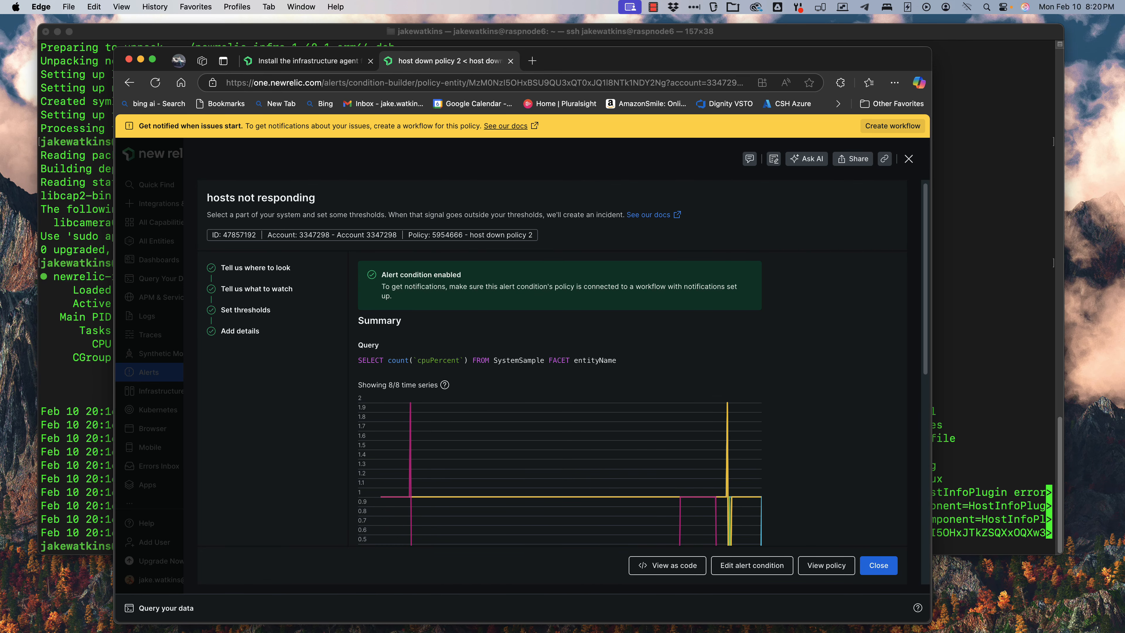
Step: Reopen the condition's thresholds, re-enter 5 minutes for the signal-lost period, and close the editor without saving
left_click(878, 565)
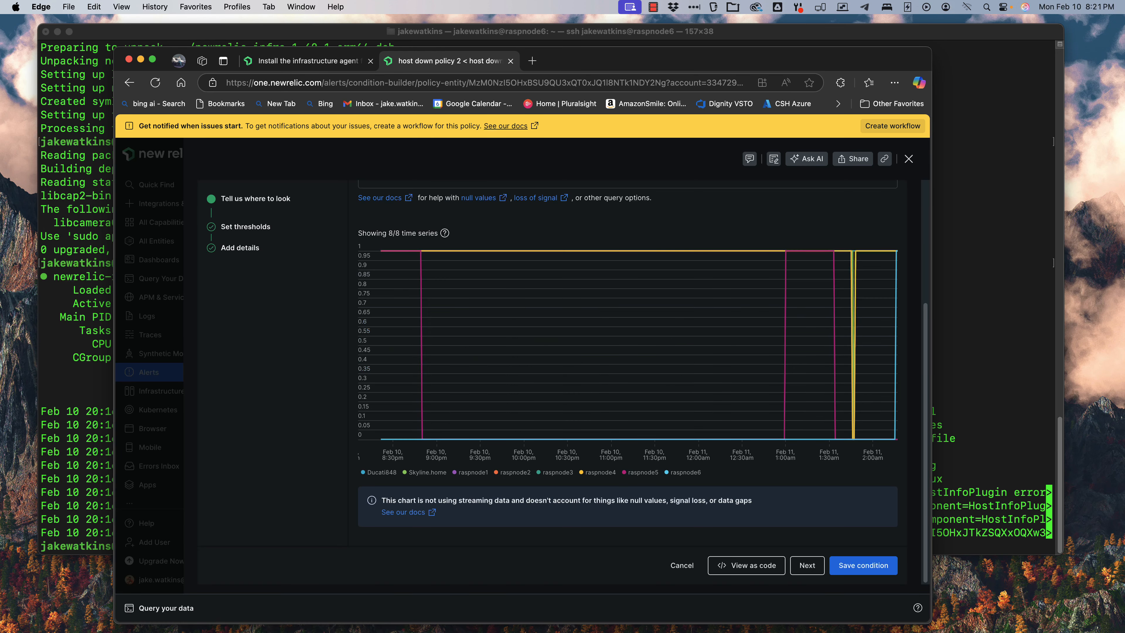
left_click(246, 226)
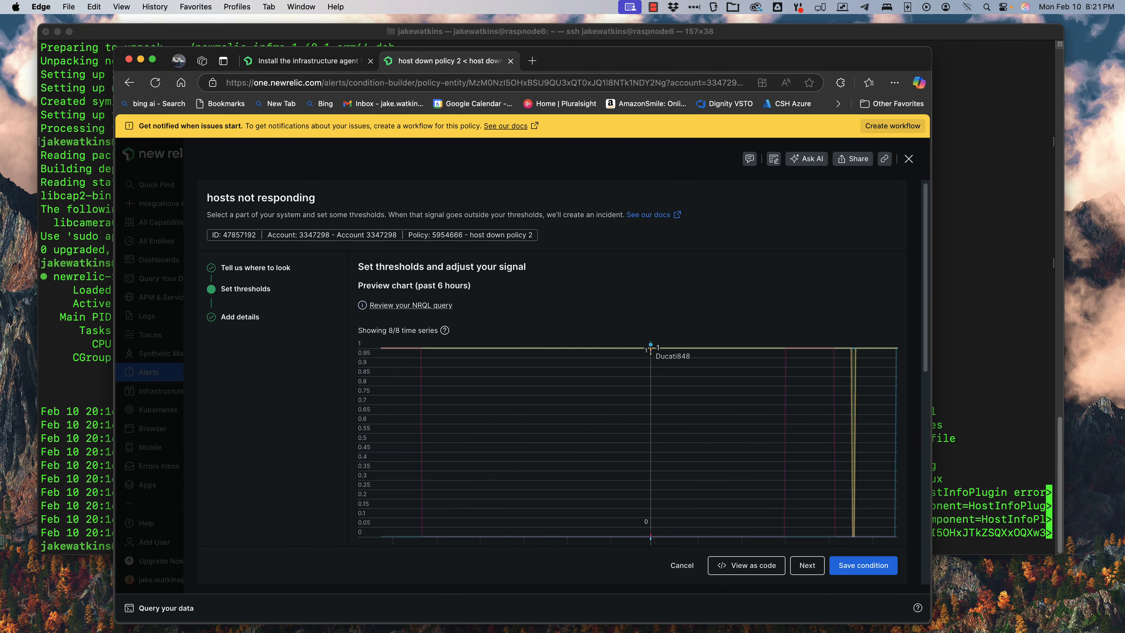
scroll(650, 347, "down", 10)
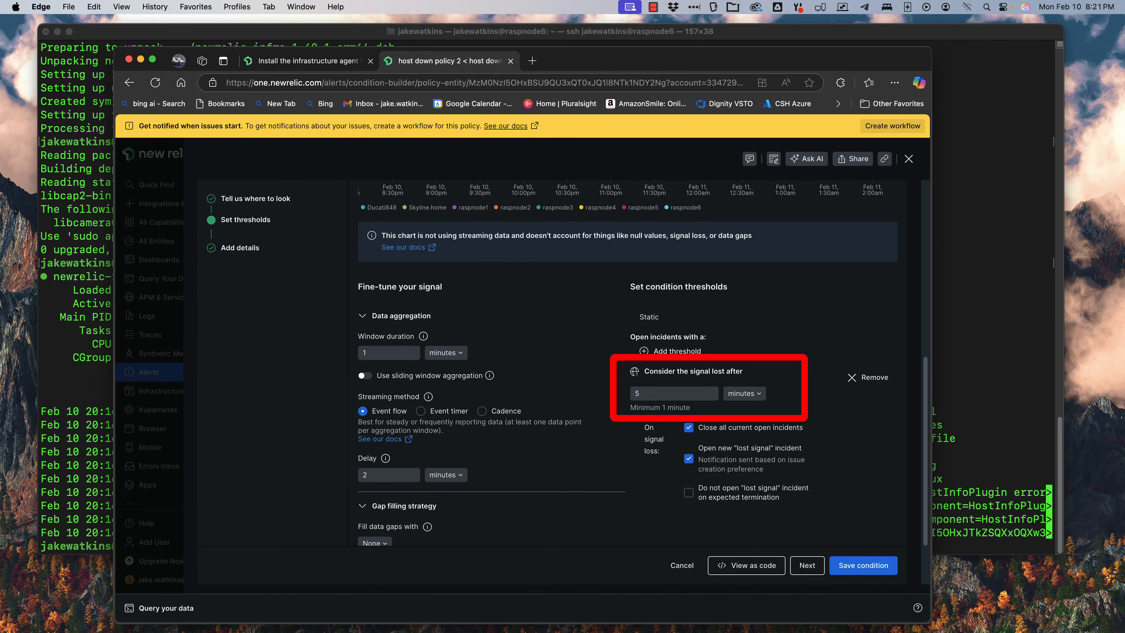
double_click(651, 393)
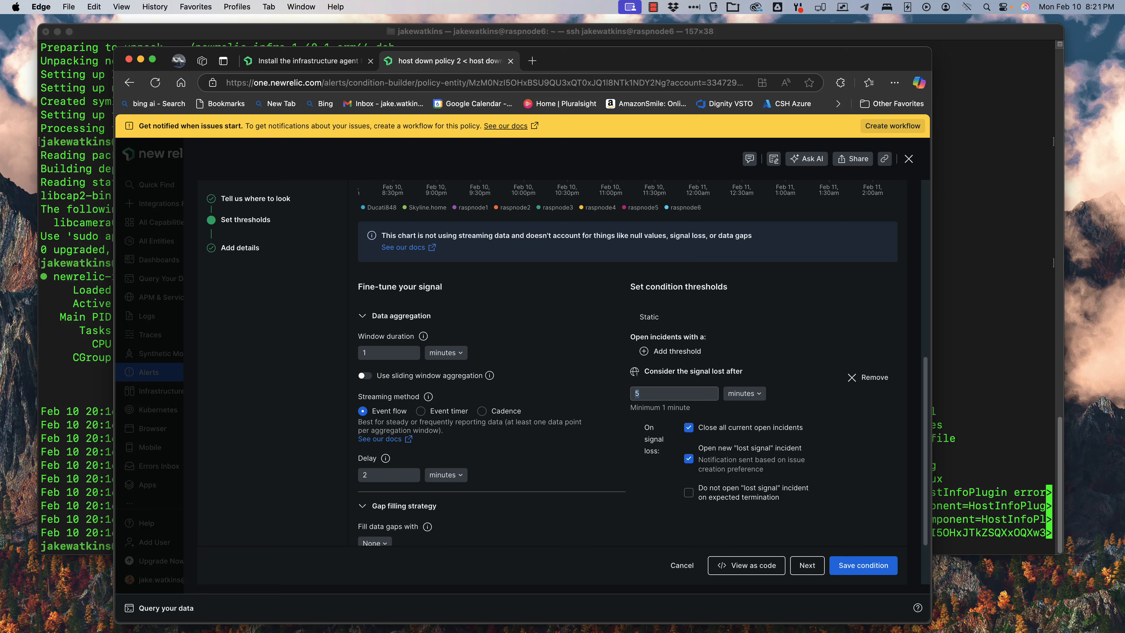
type("5")
left_click(908, 159)
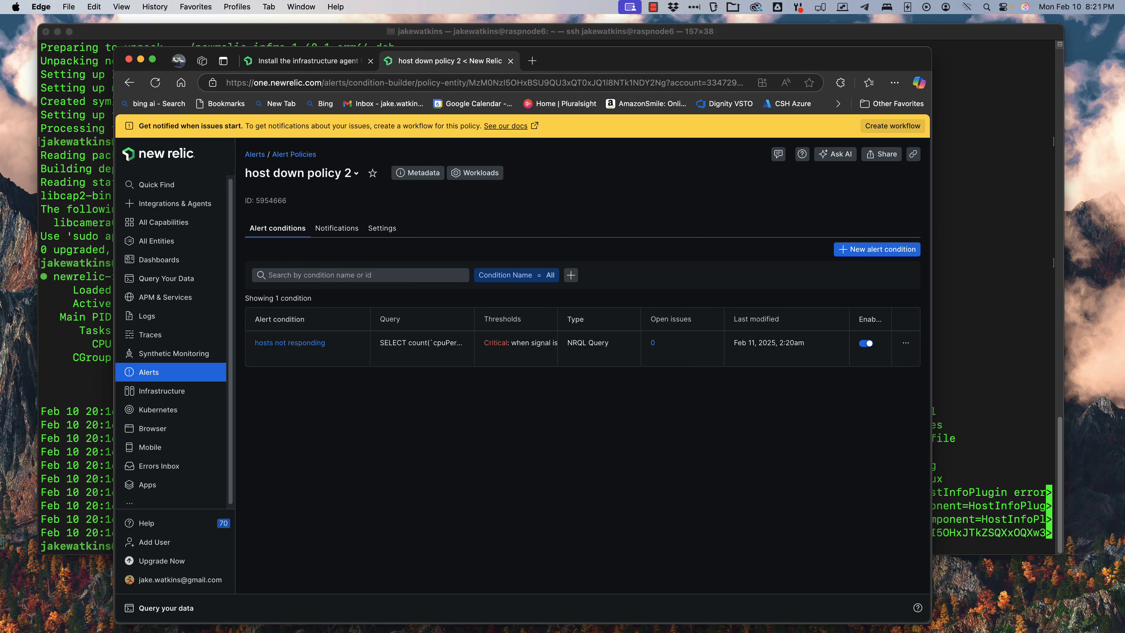
Step: Return to the alert policies list and open the existing Host down policy
left_click(294, 154)
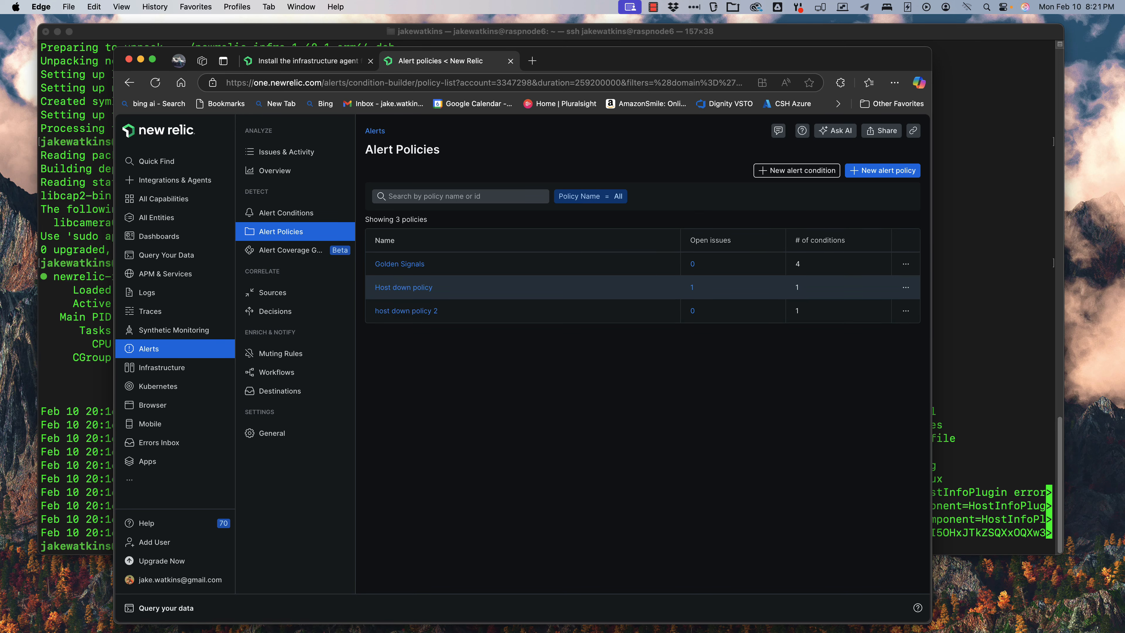
left_click(403, 287)
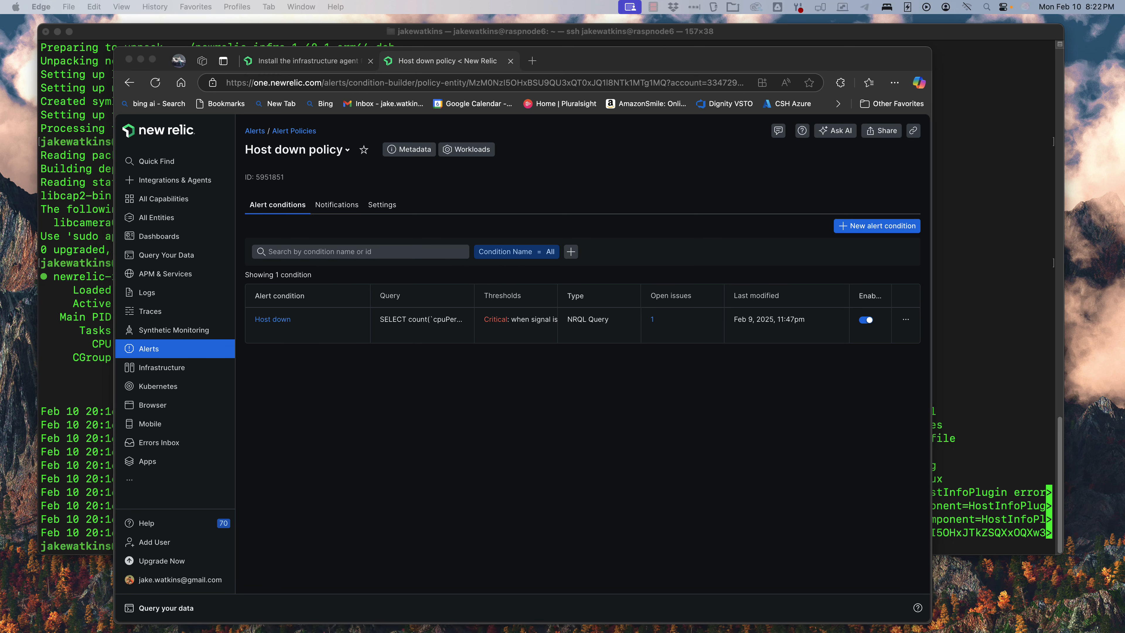
Step: Open the New Relic incident e-mail "Signal lost for 5 minutes on 'Host down'" in the Gmail inbox and read its alert details
left_click_drag(1124, 266, 575, 49)
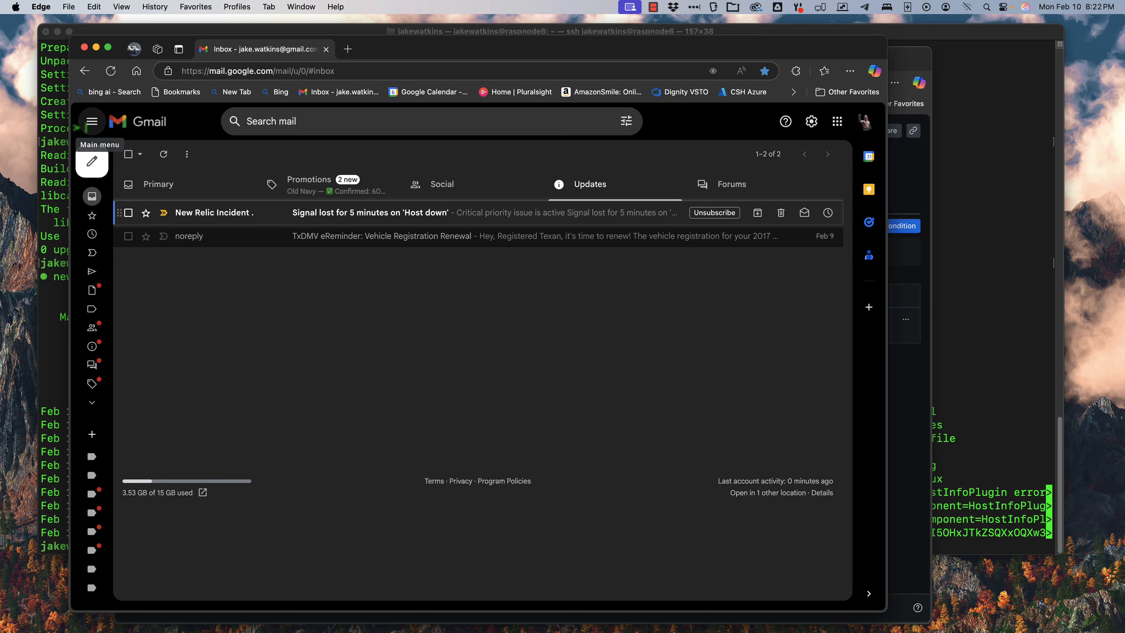
left_click(371, 213)
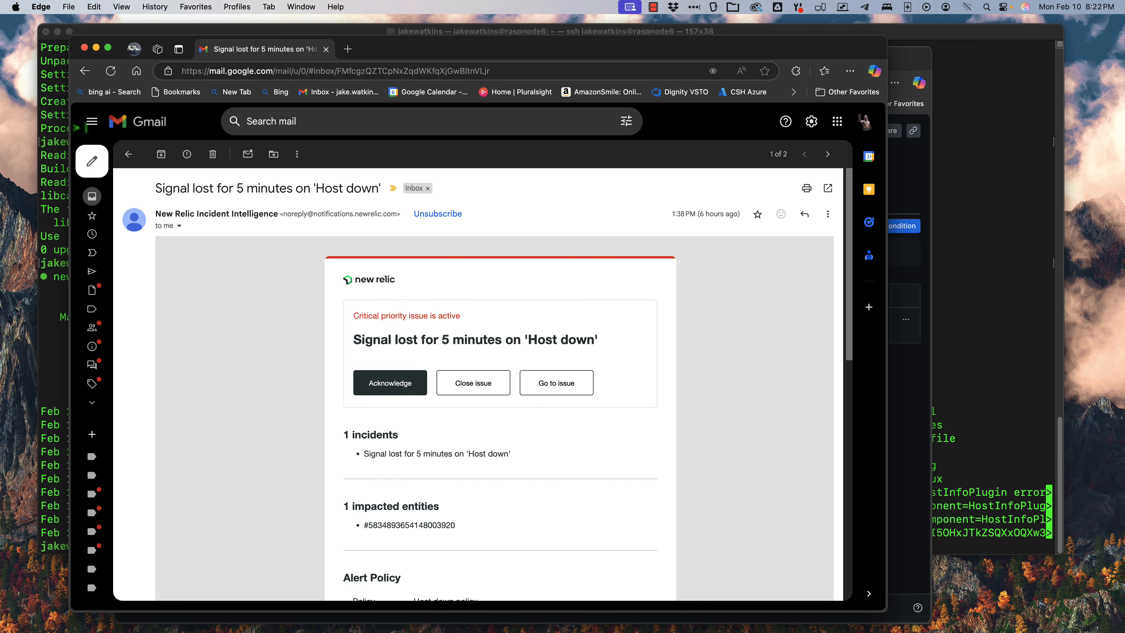
scroll(495, 384, "down", 5)
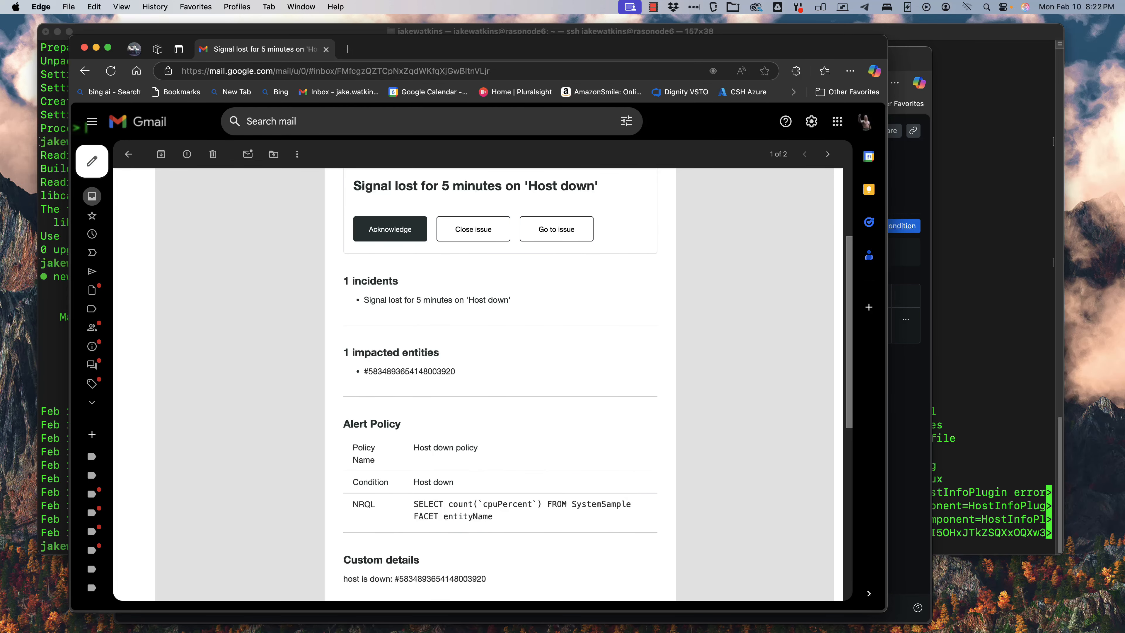
scroll(500, 384, "down", 2)
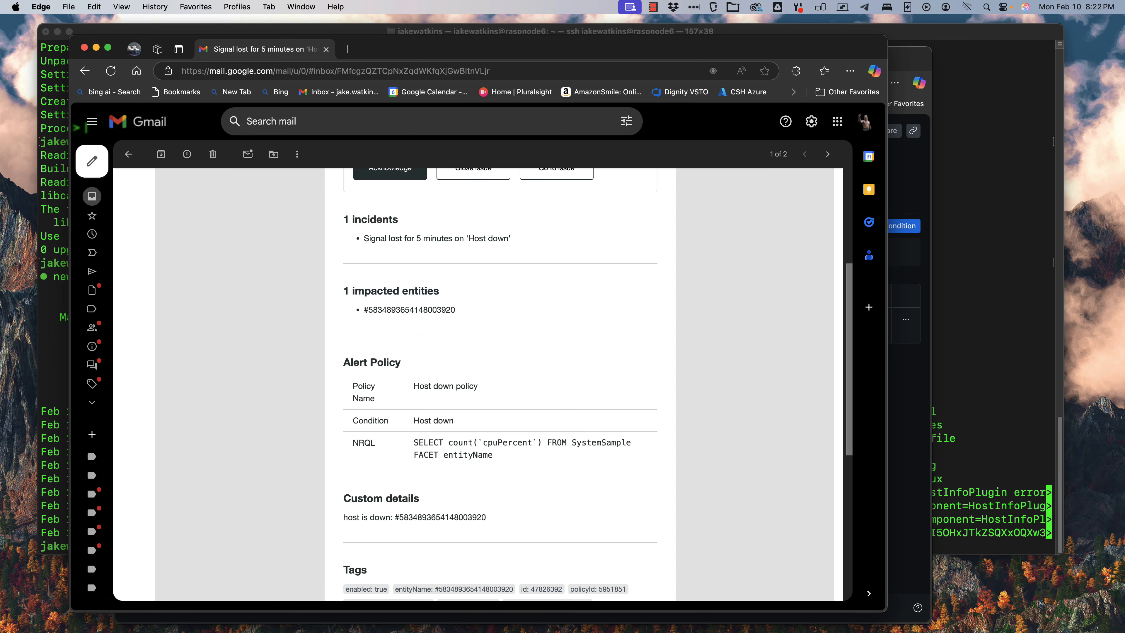
scroll(500, 384, "up", 7)
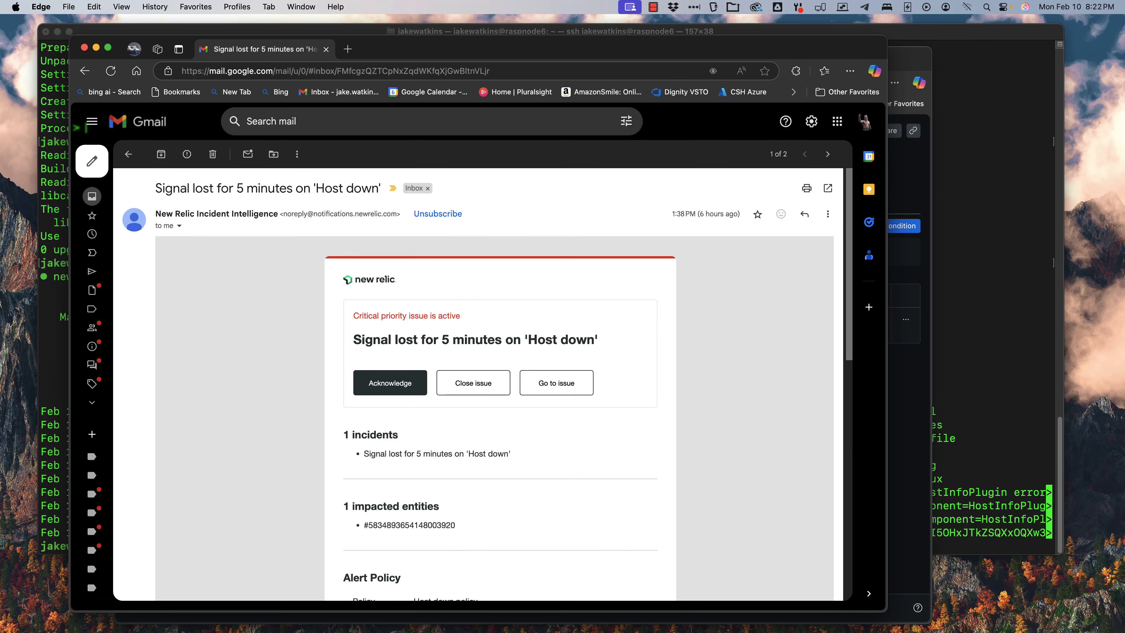
Step: Go to the linked issue in New Relic and review its incidents, timeline and impacted raspnode5 entity
left_click(556, 383)
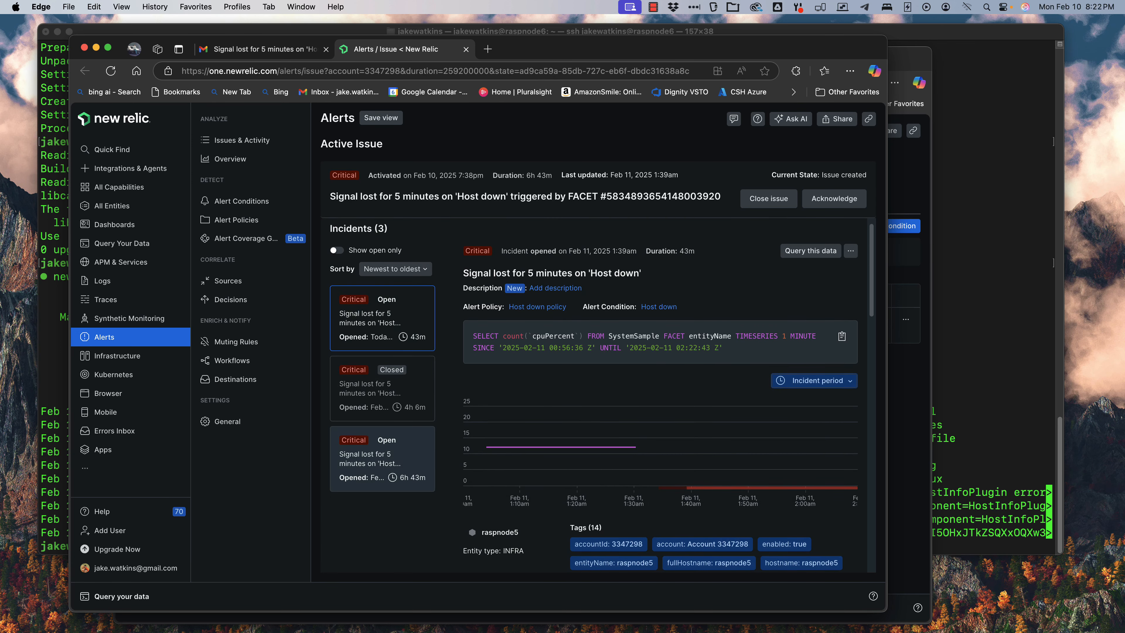
scroll(593, 394, "down", 7)
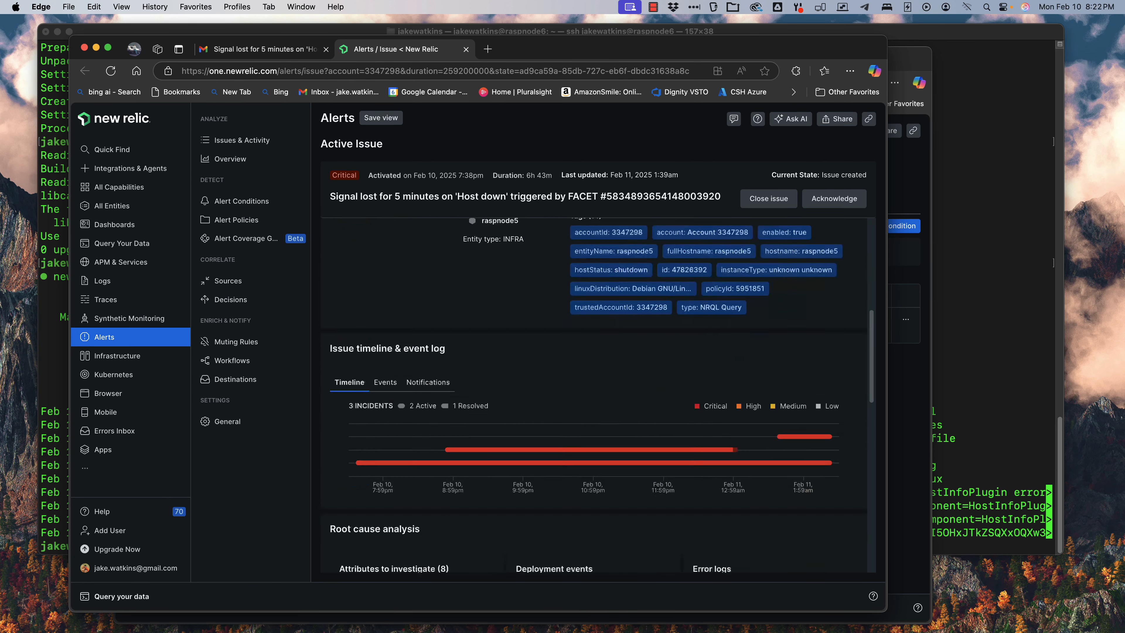
scroll(593, 394, "down", 10)
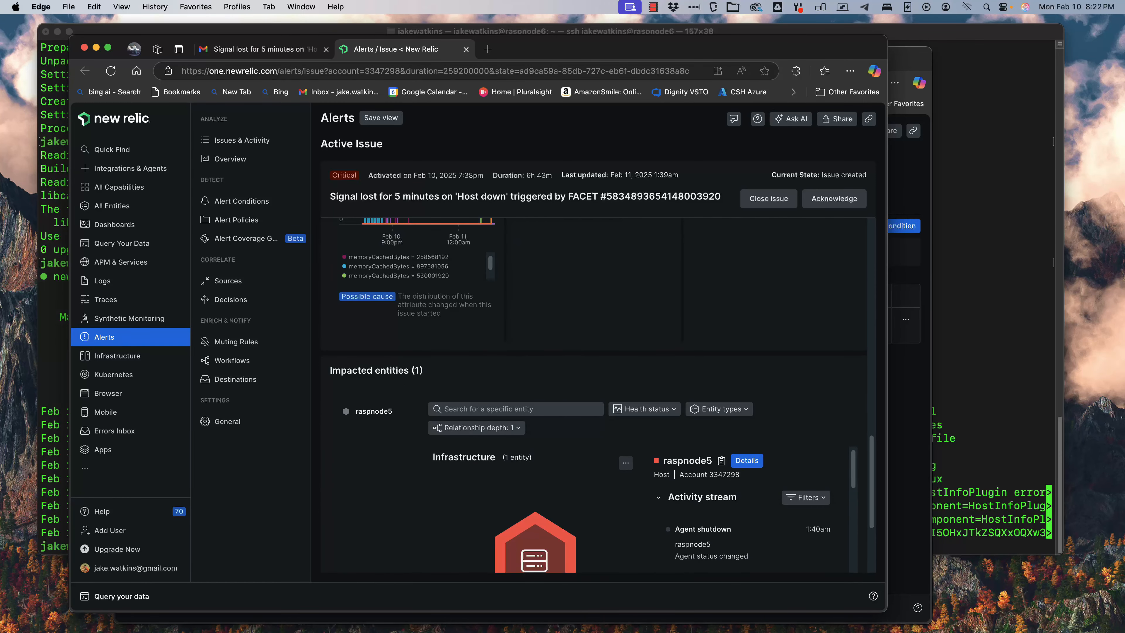
scroll(593, 394, "down", 3)
scroll(602, 409, "down", 3)
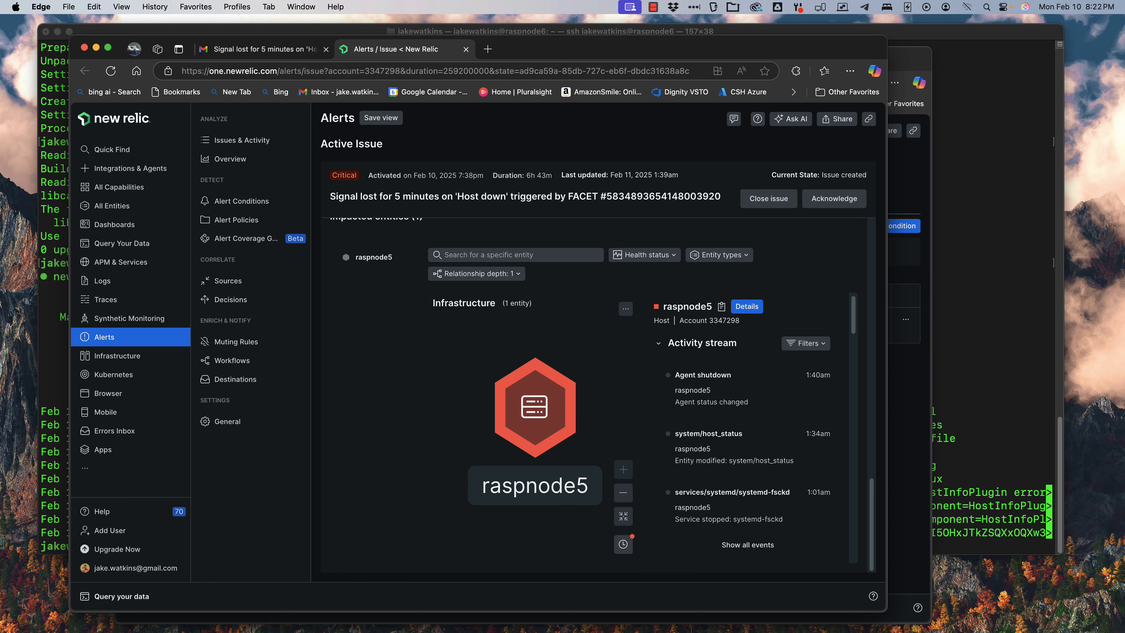
scroll(594, 399, "up", 8)
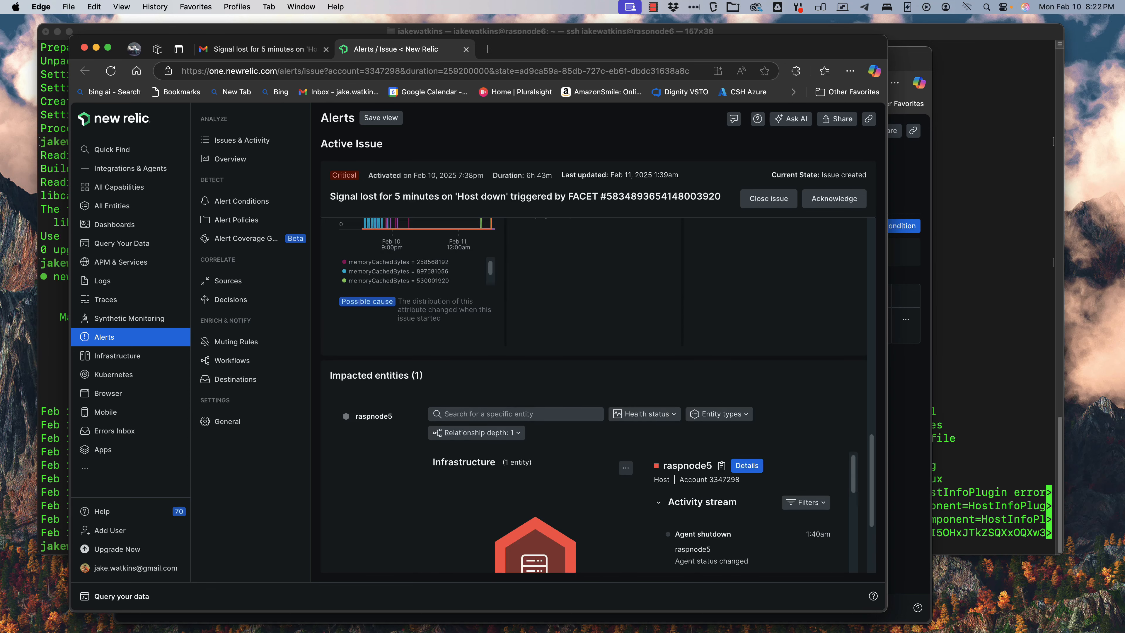